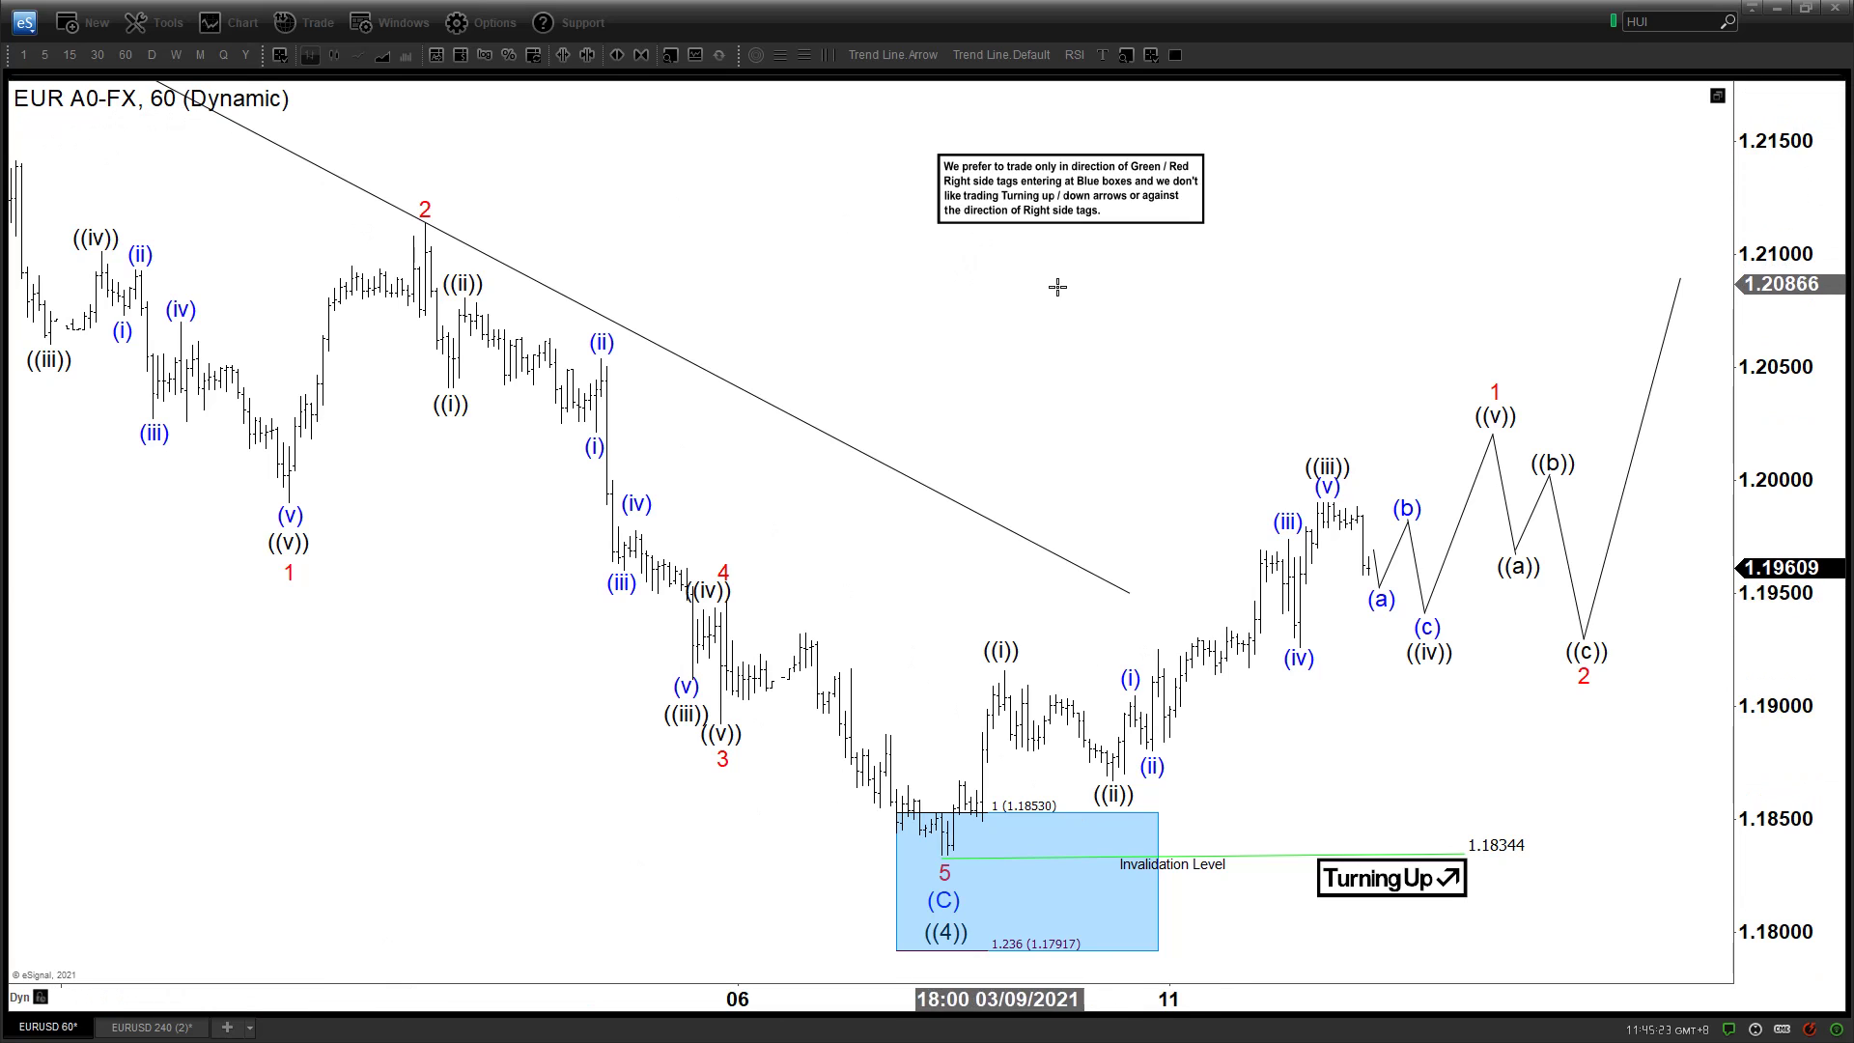
# Draw a Fibonacci extension from the ((4)) low through the ((i)) high to the ((ii)) low, showing 0, 1 and 1.618 levels.
pyautogui.click(1327, 467)
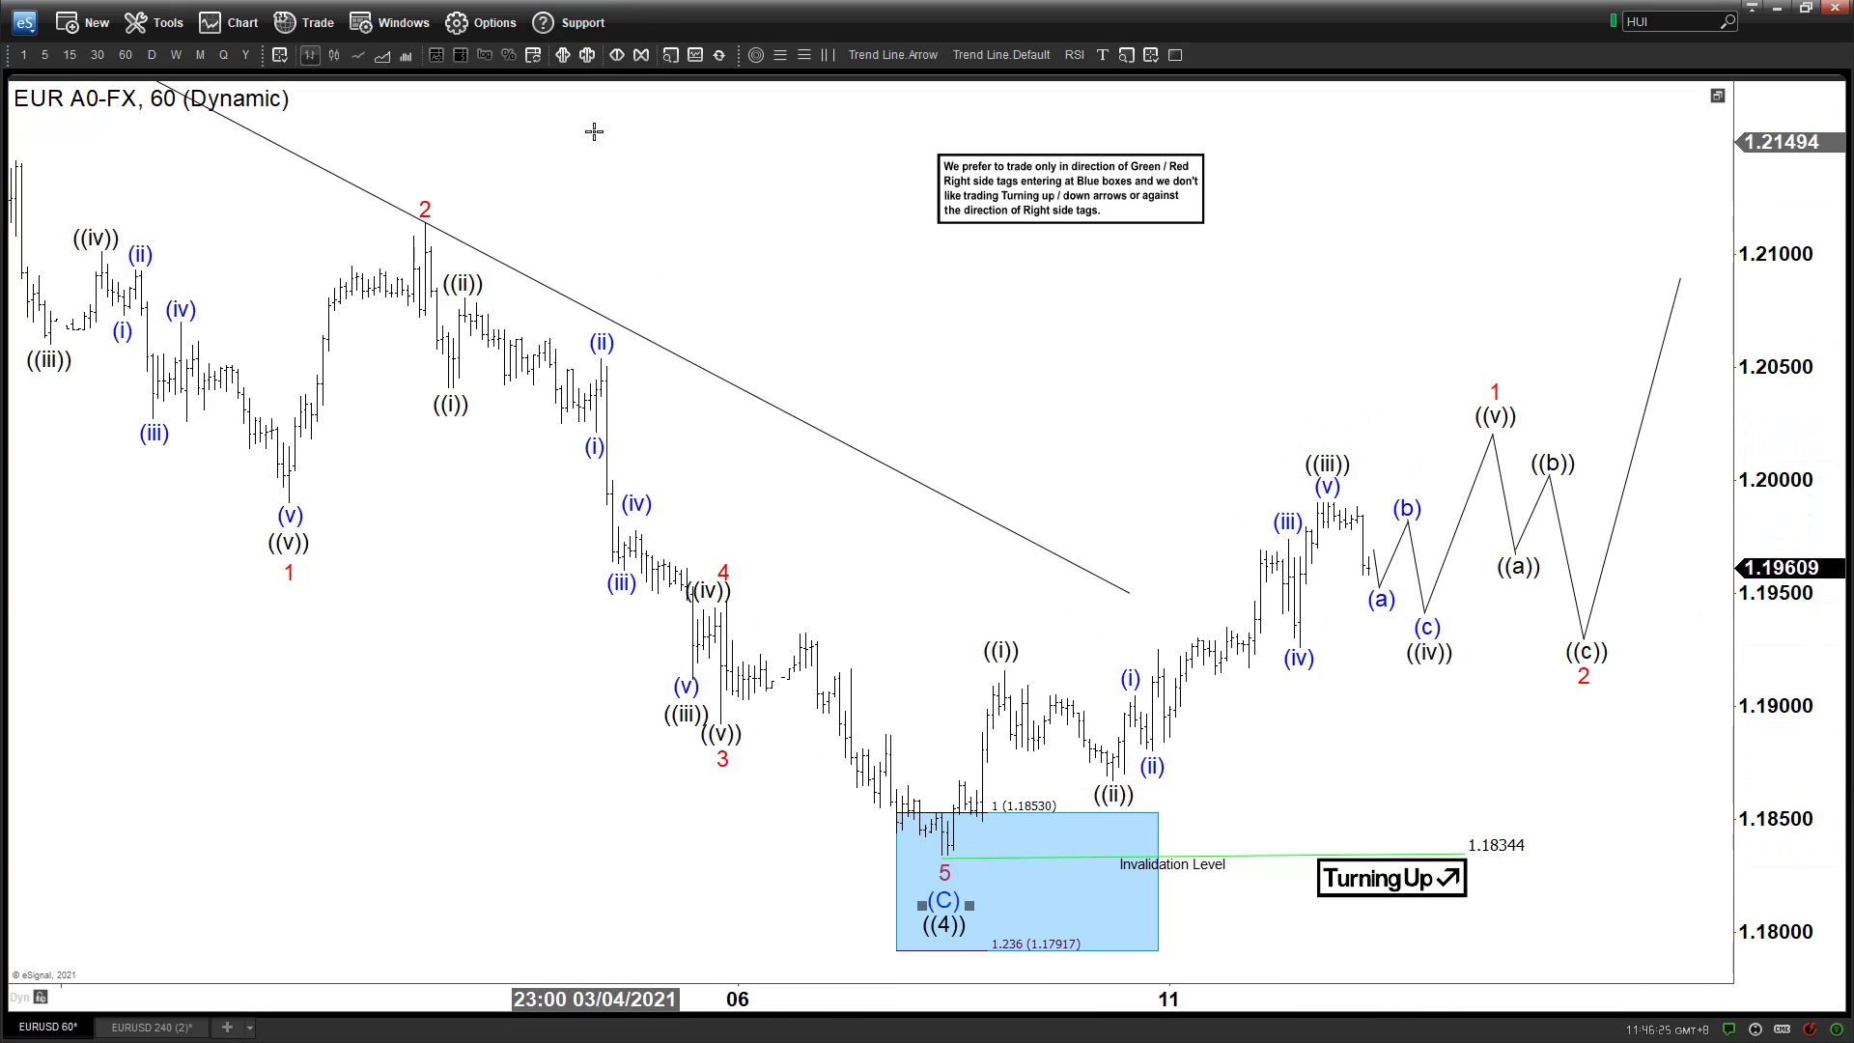
pyautogui.click(802, 60)
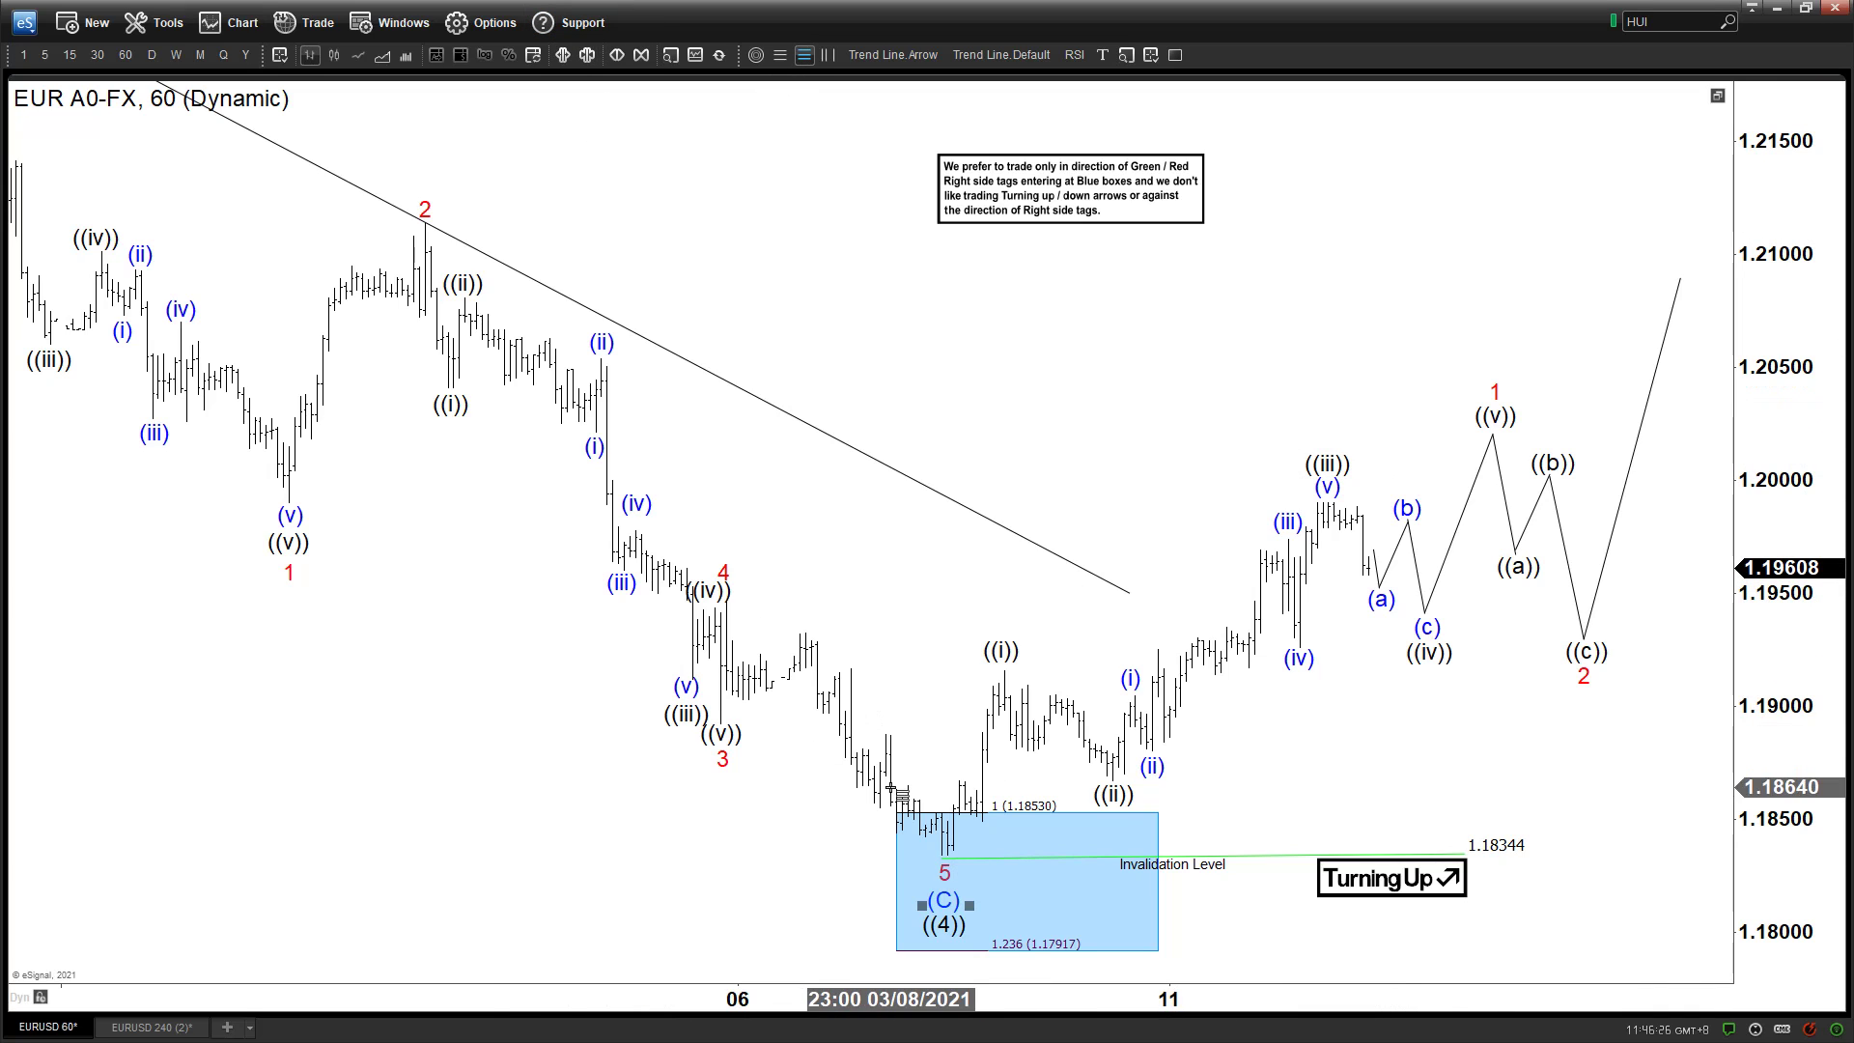
pyautogui.click(944, 855)
pyautogui.click(1027, 669)
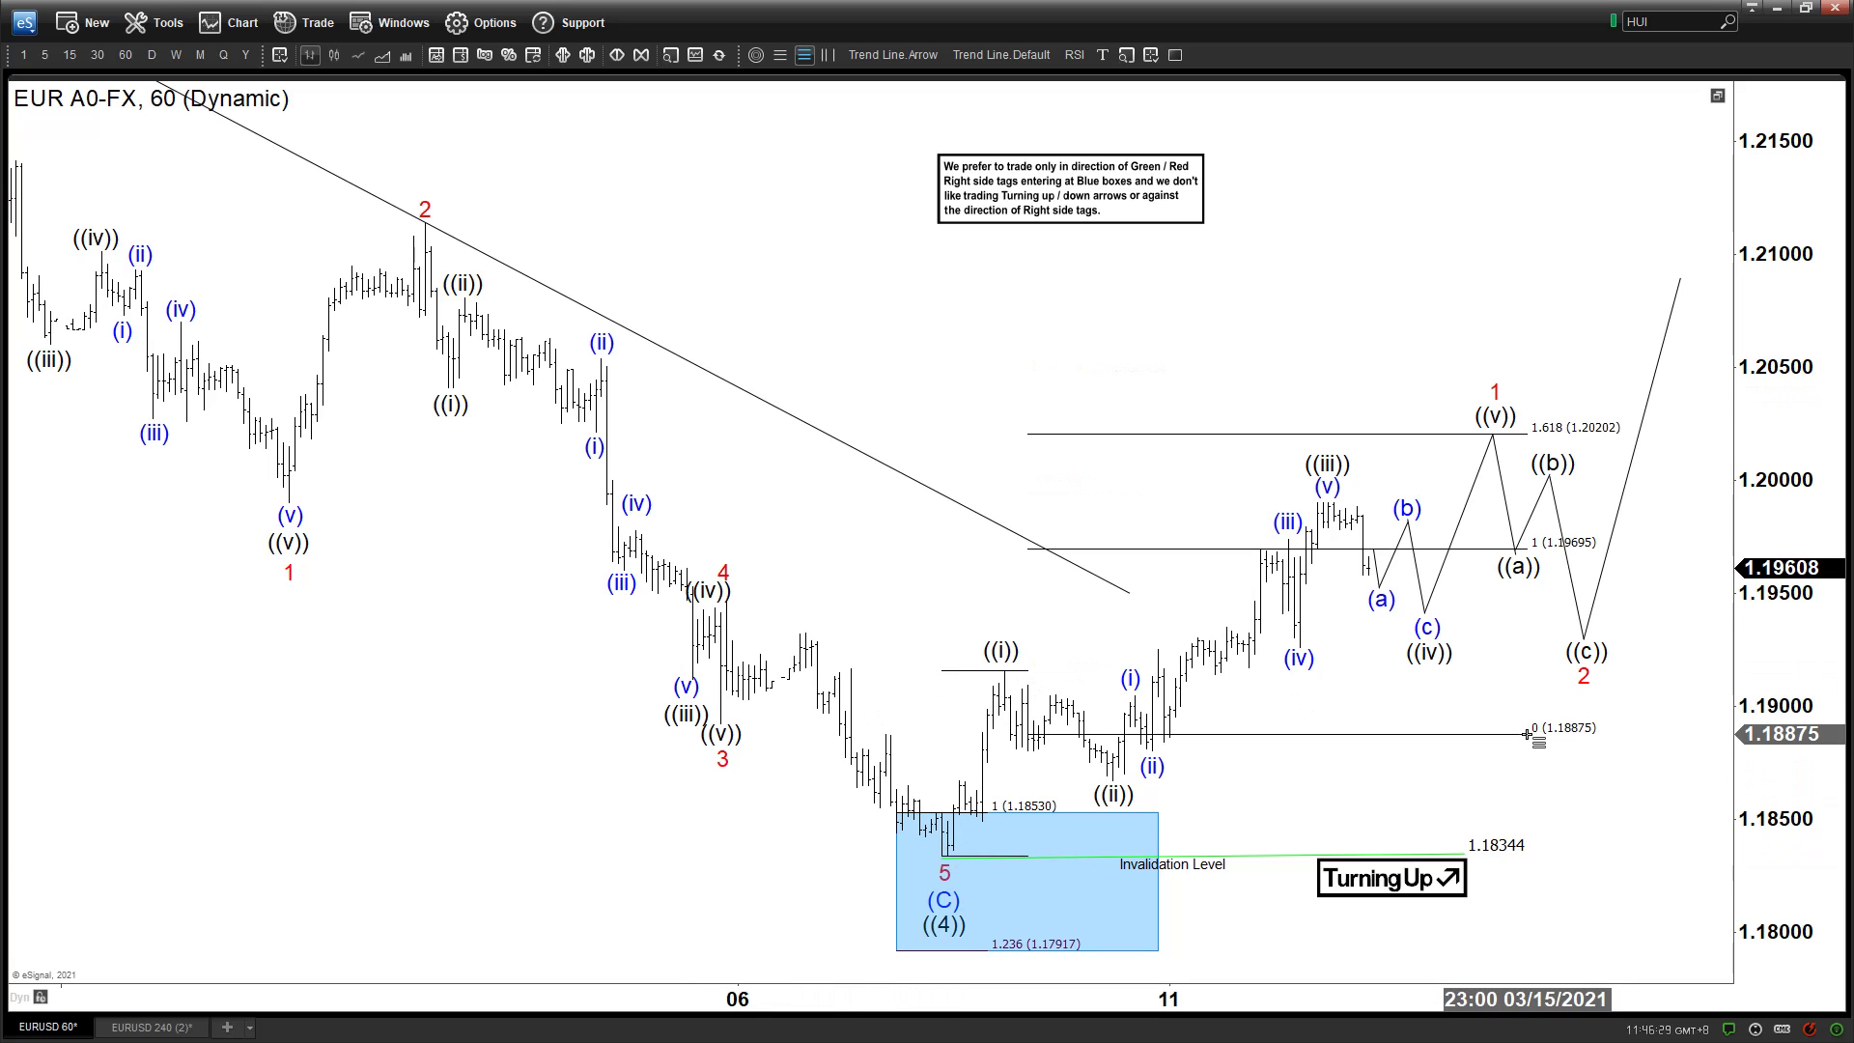
pyautogui.click(1487, 779)
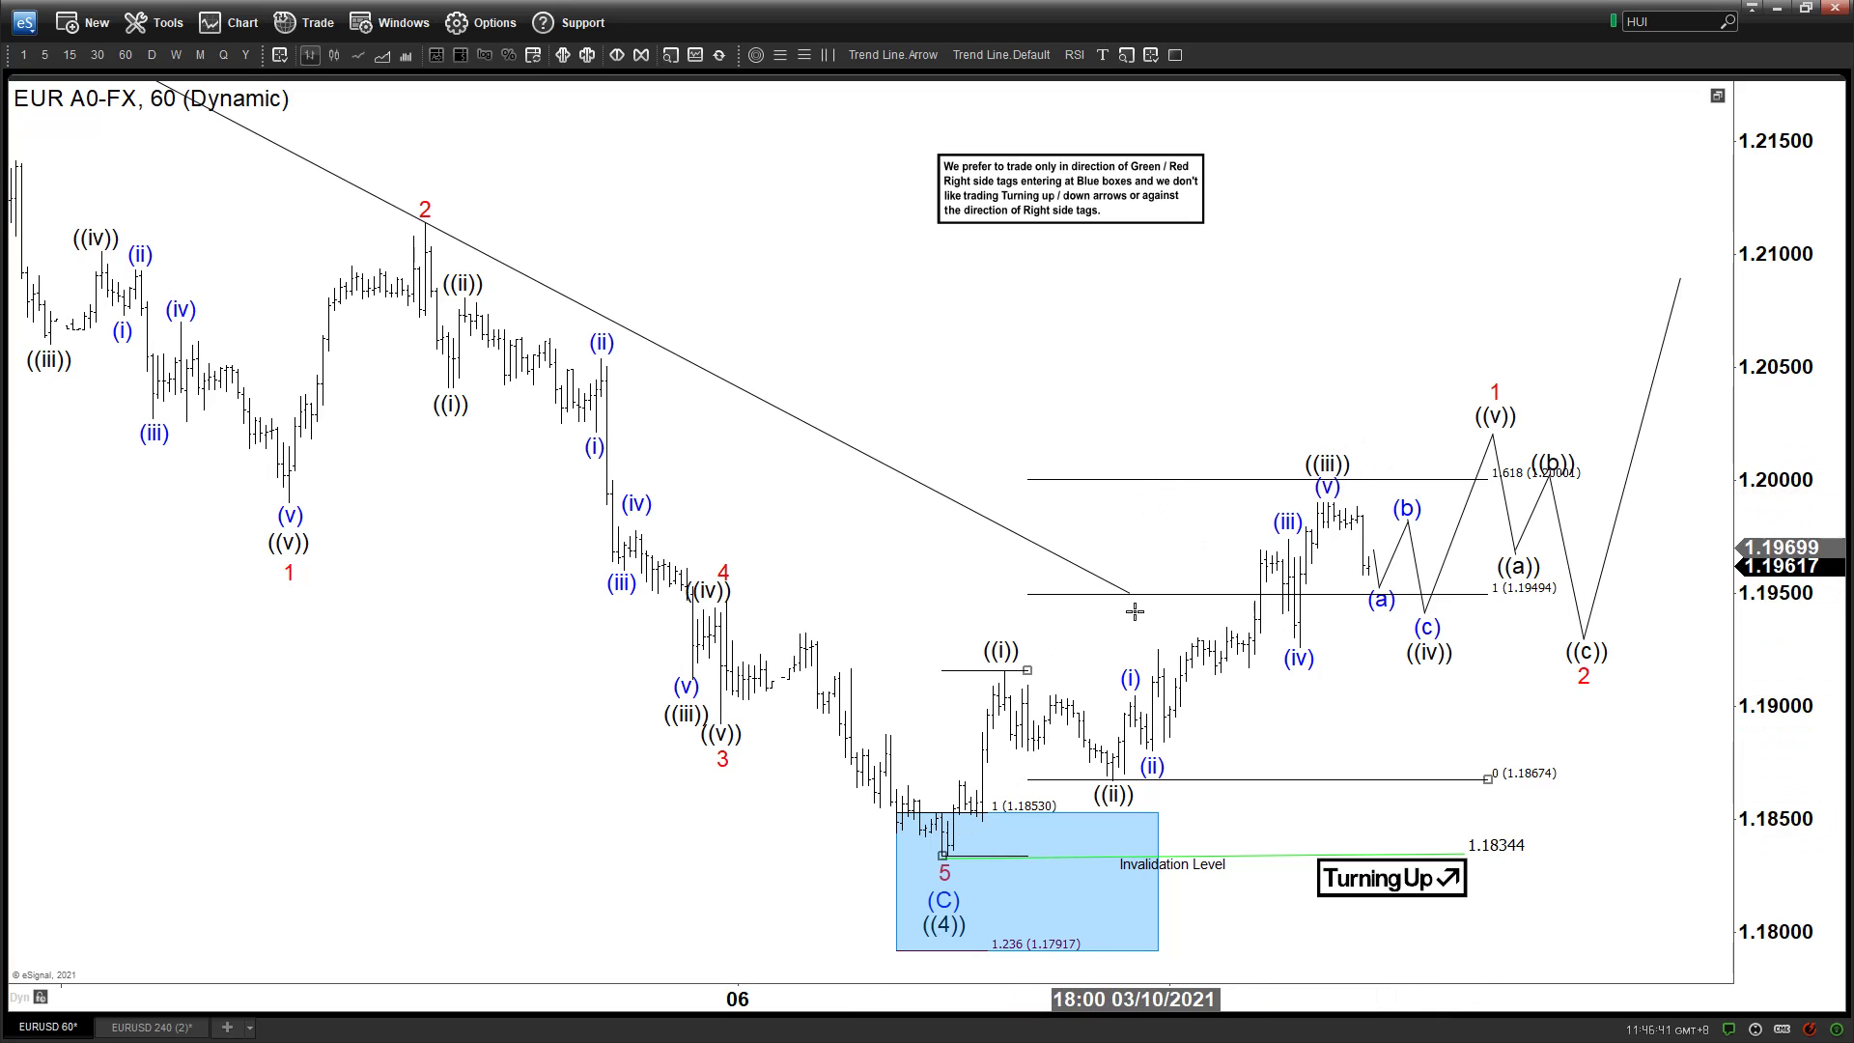
pyautogui.moveTo(1288, 523); pyautogui.dragTo(1243, 398)
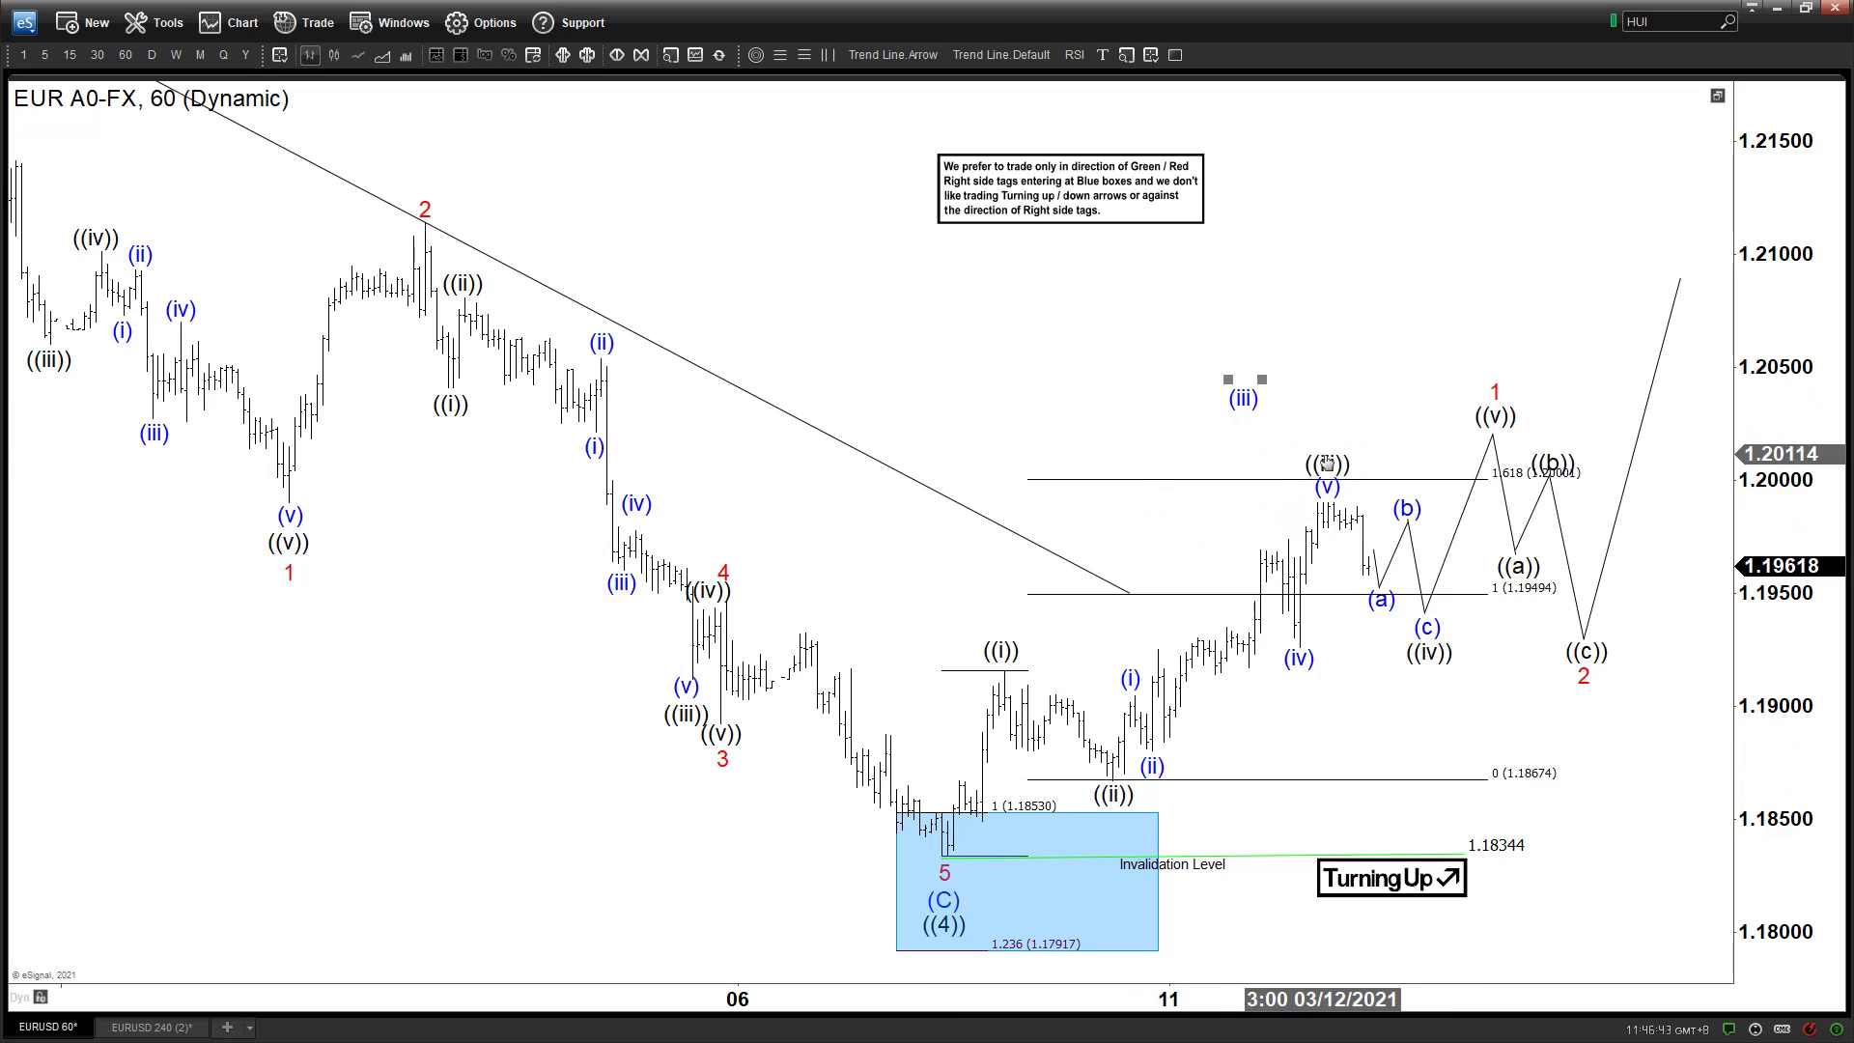
pyautogui.moveTo(1336, 462); pyautogui.dragTo(1285, 518)
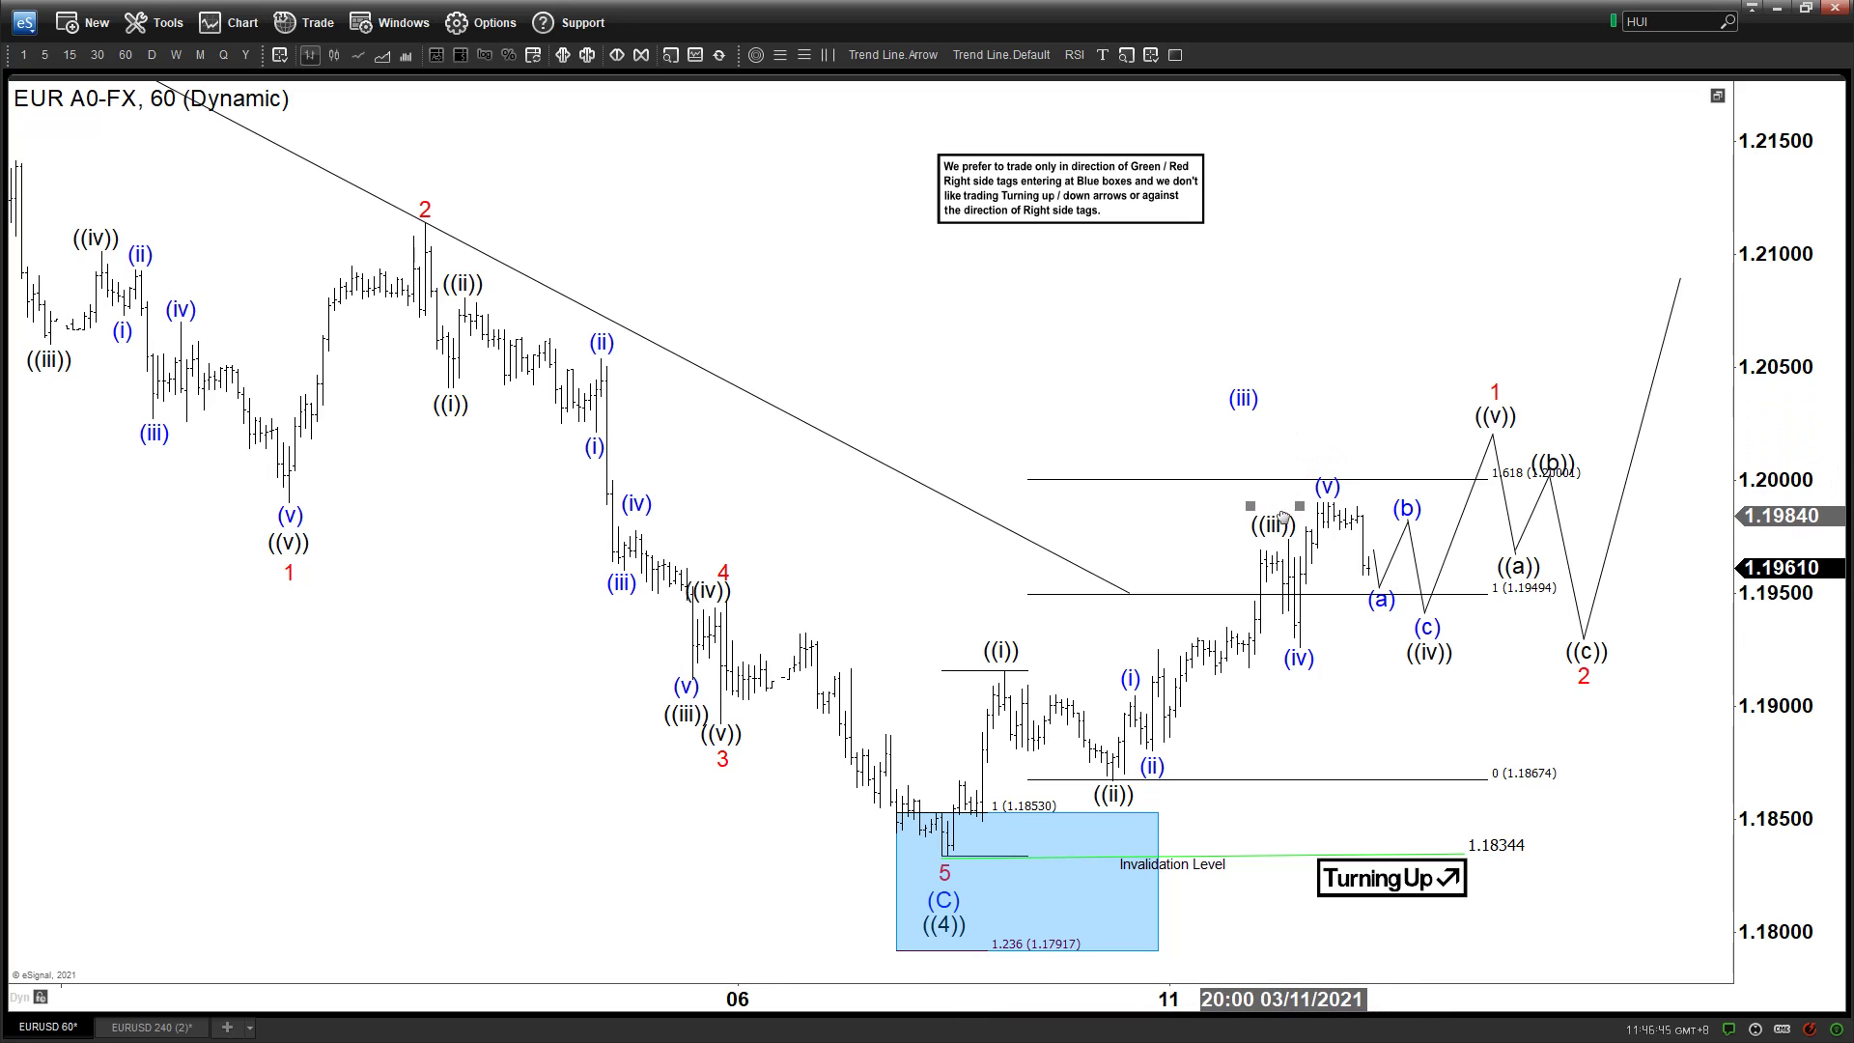
pyautogui.moveTo(1281, 644)
pyautogui.mouseDown()
pyautogui.moveTo(1382, 698)
pyautogui.moveTo(1381, 651)
pyautogui.moveTo(1302, 661)
pyautogui.mouseUp()
pyautogui.moveTo(1495, 417); pyautogui.dragTo(1307, 473)
pyautogui.moveTo(1494, 392); pyautogui.dragTo(1324, 460)
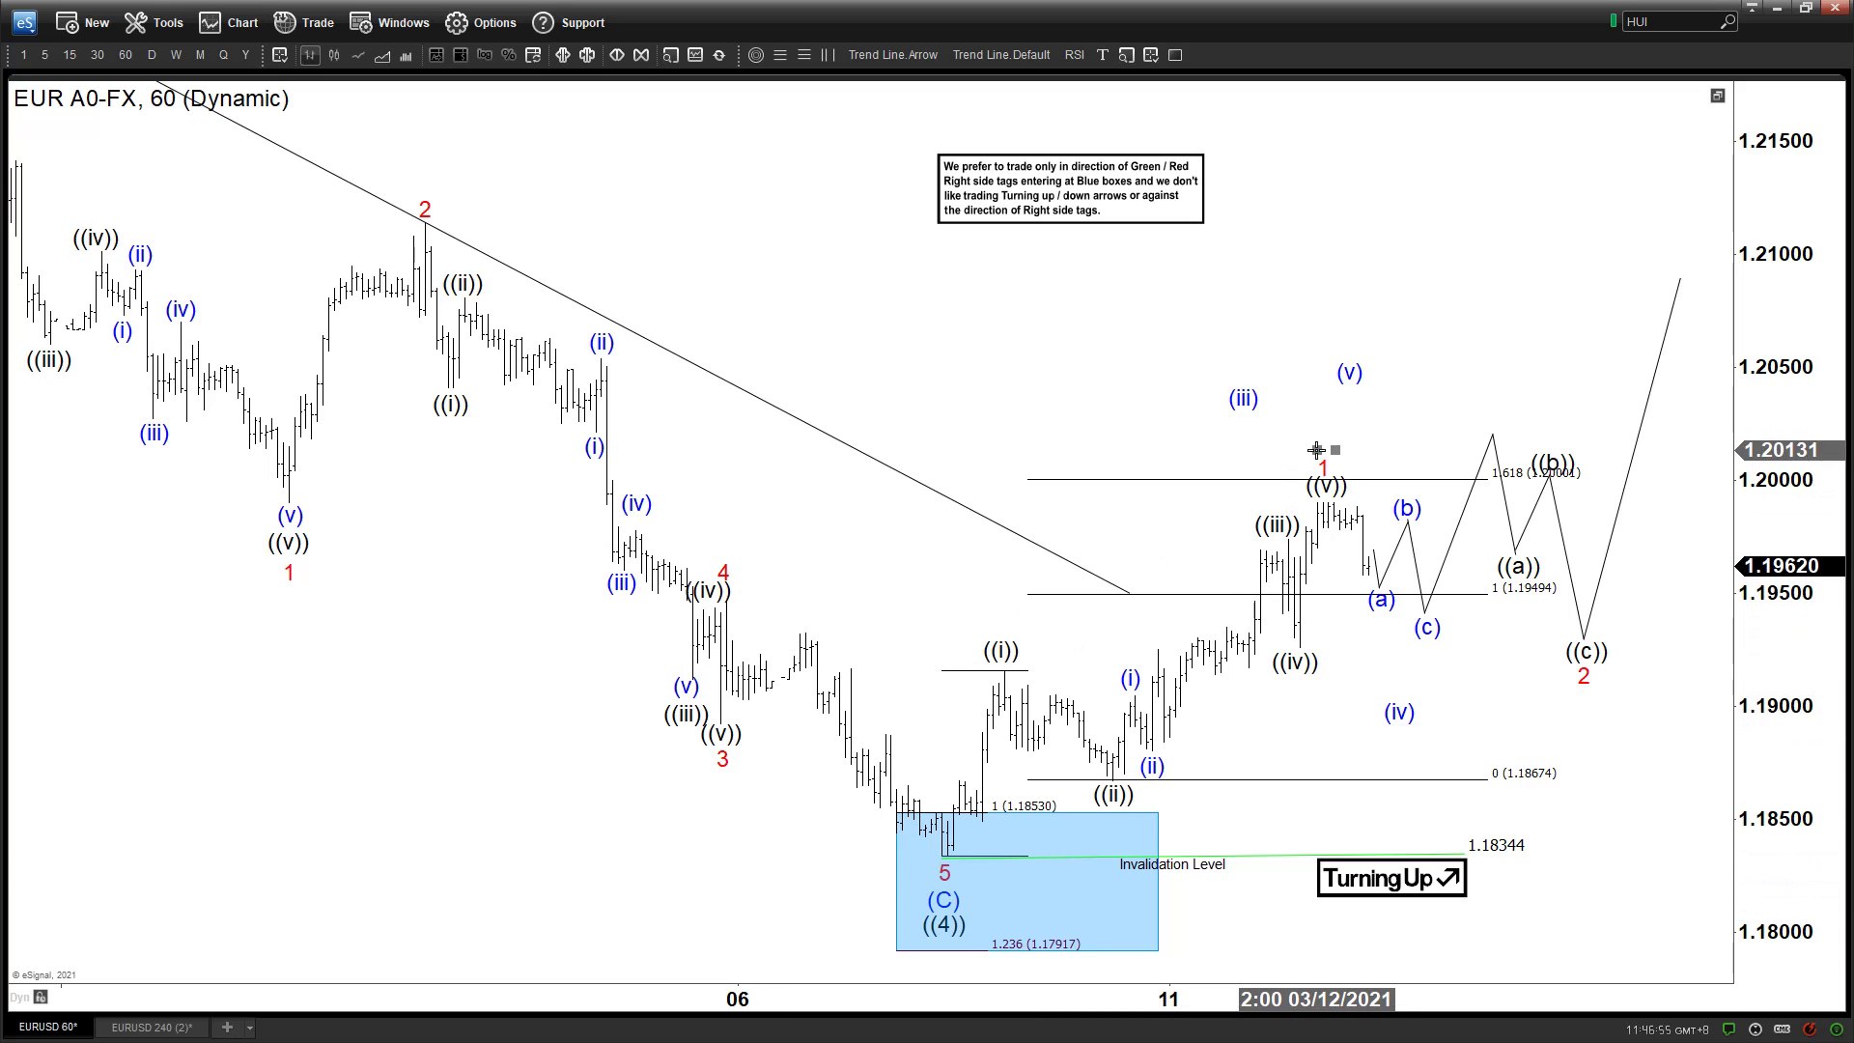
pyautogui.moveTo(1330, 464); pyautogui.dragTo(1520, 379)
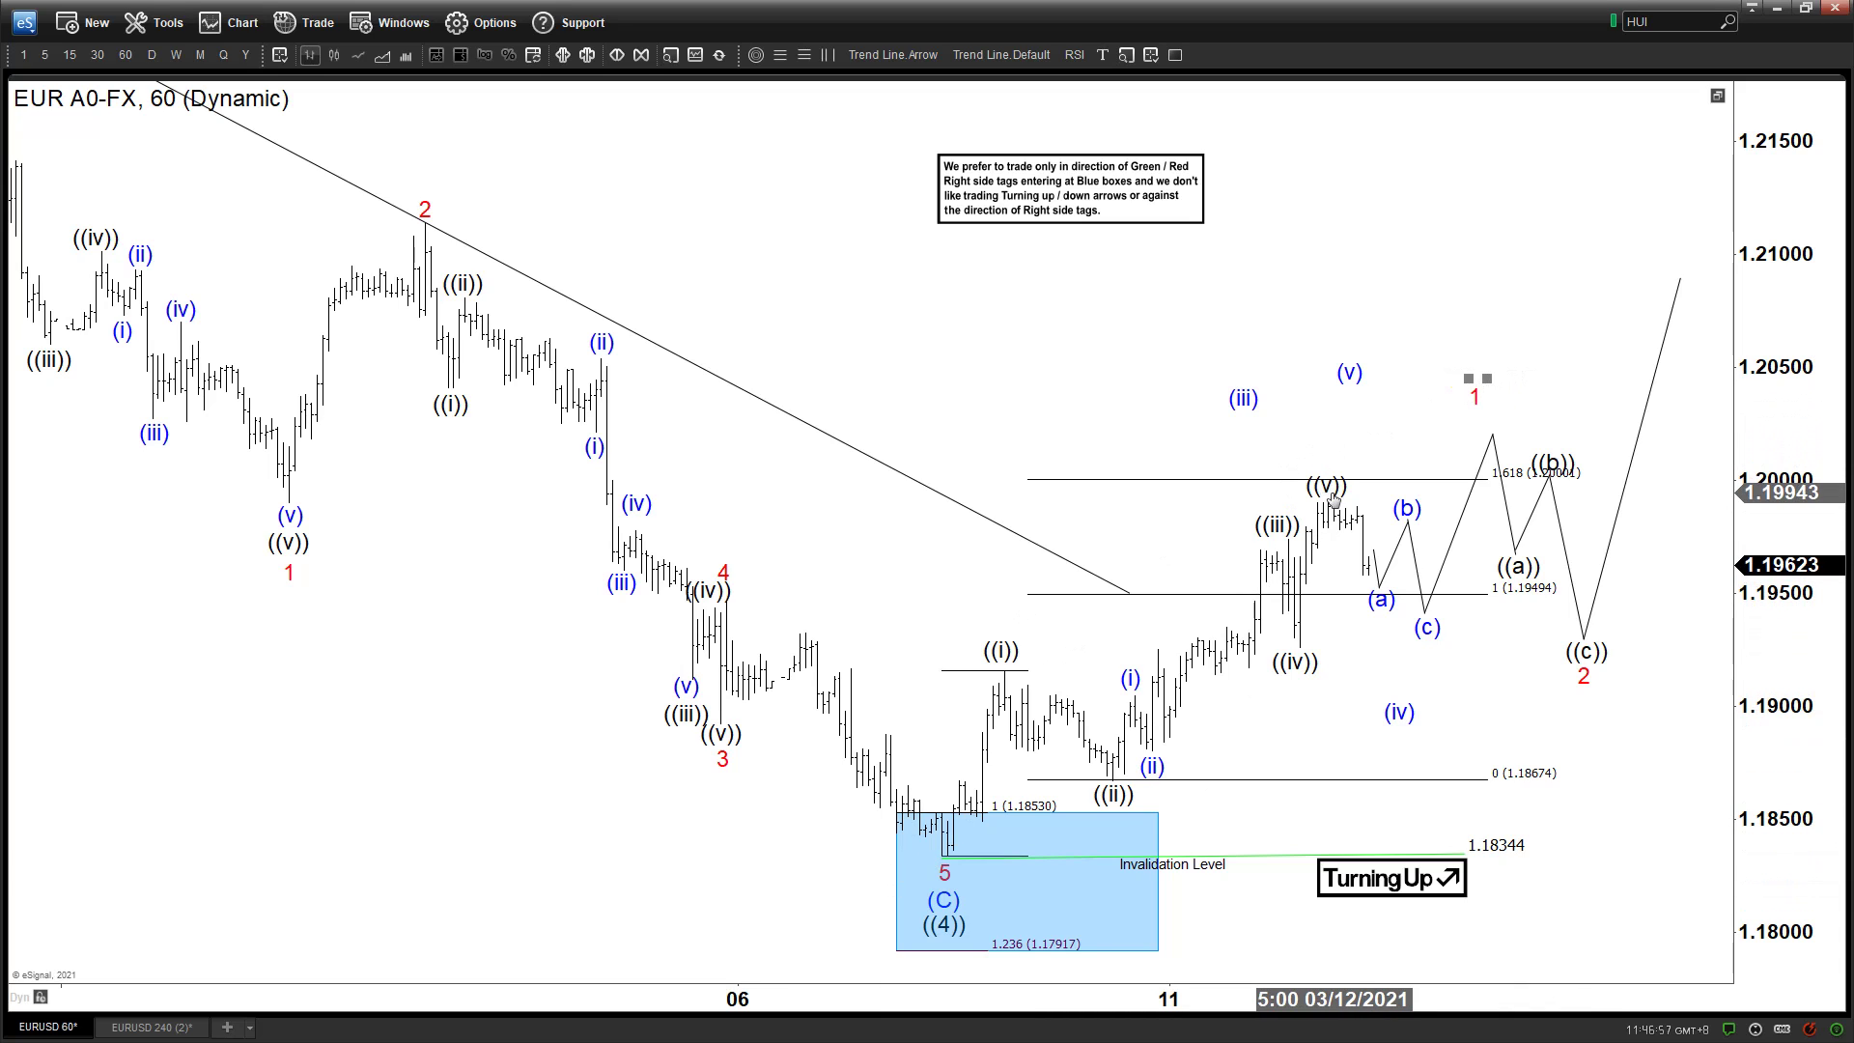
pyautogui.moveTo(1339, 498); pyautogui.dragTo(1503, 423)
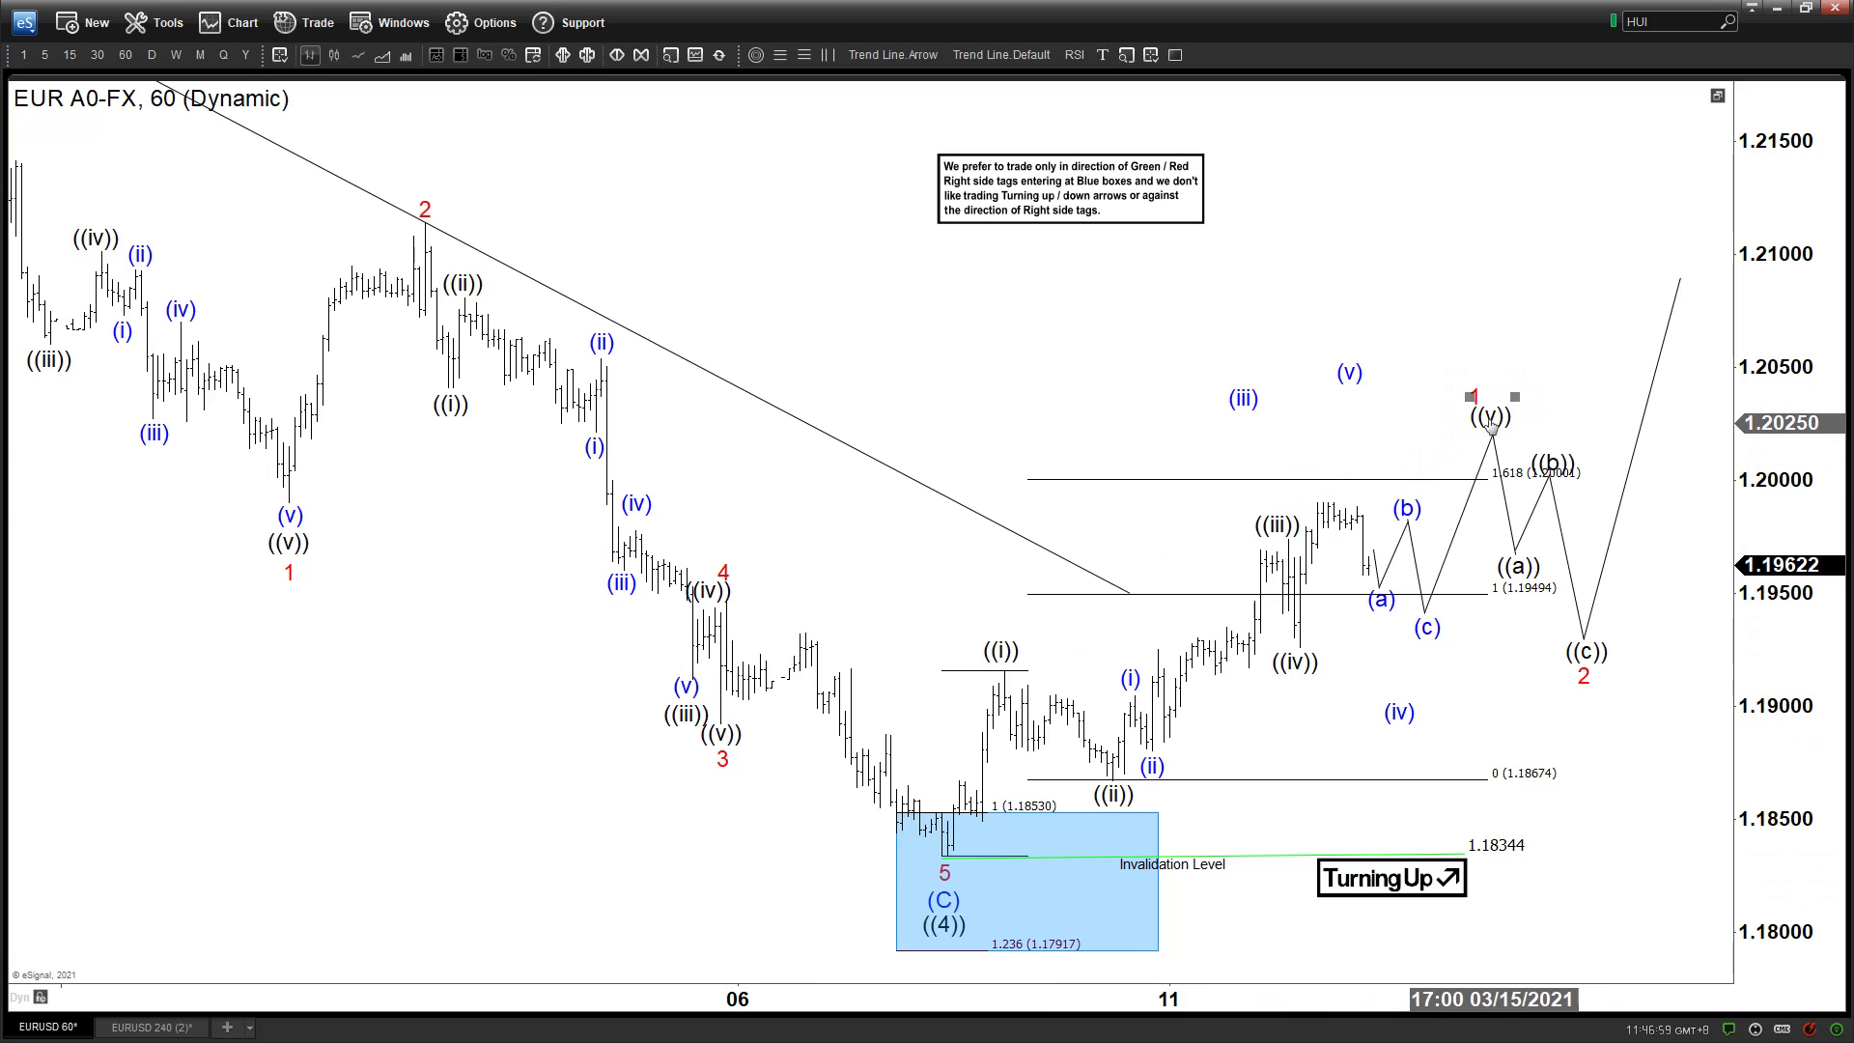
pyautogui.moveTo(1278, 524); pyautogui.dragTo(1324, 490)
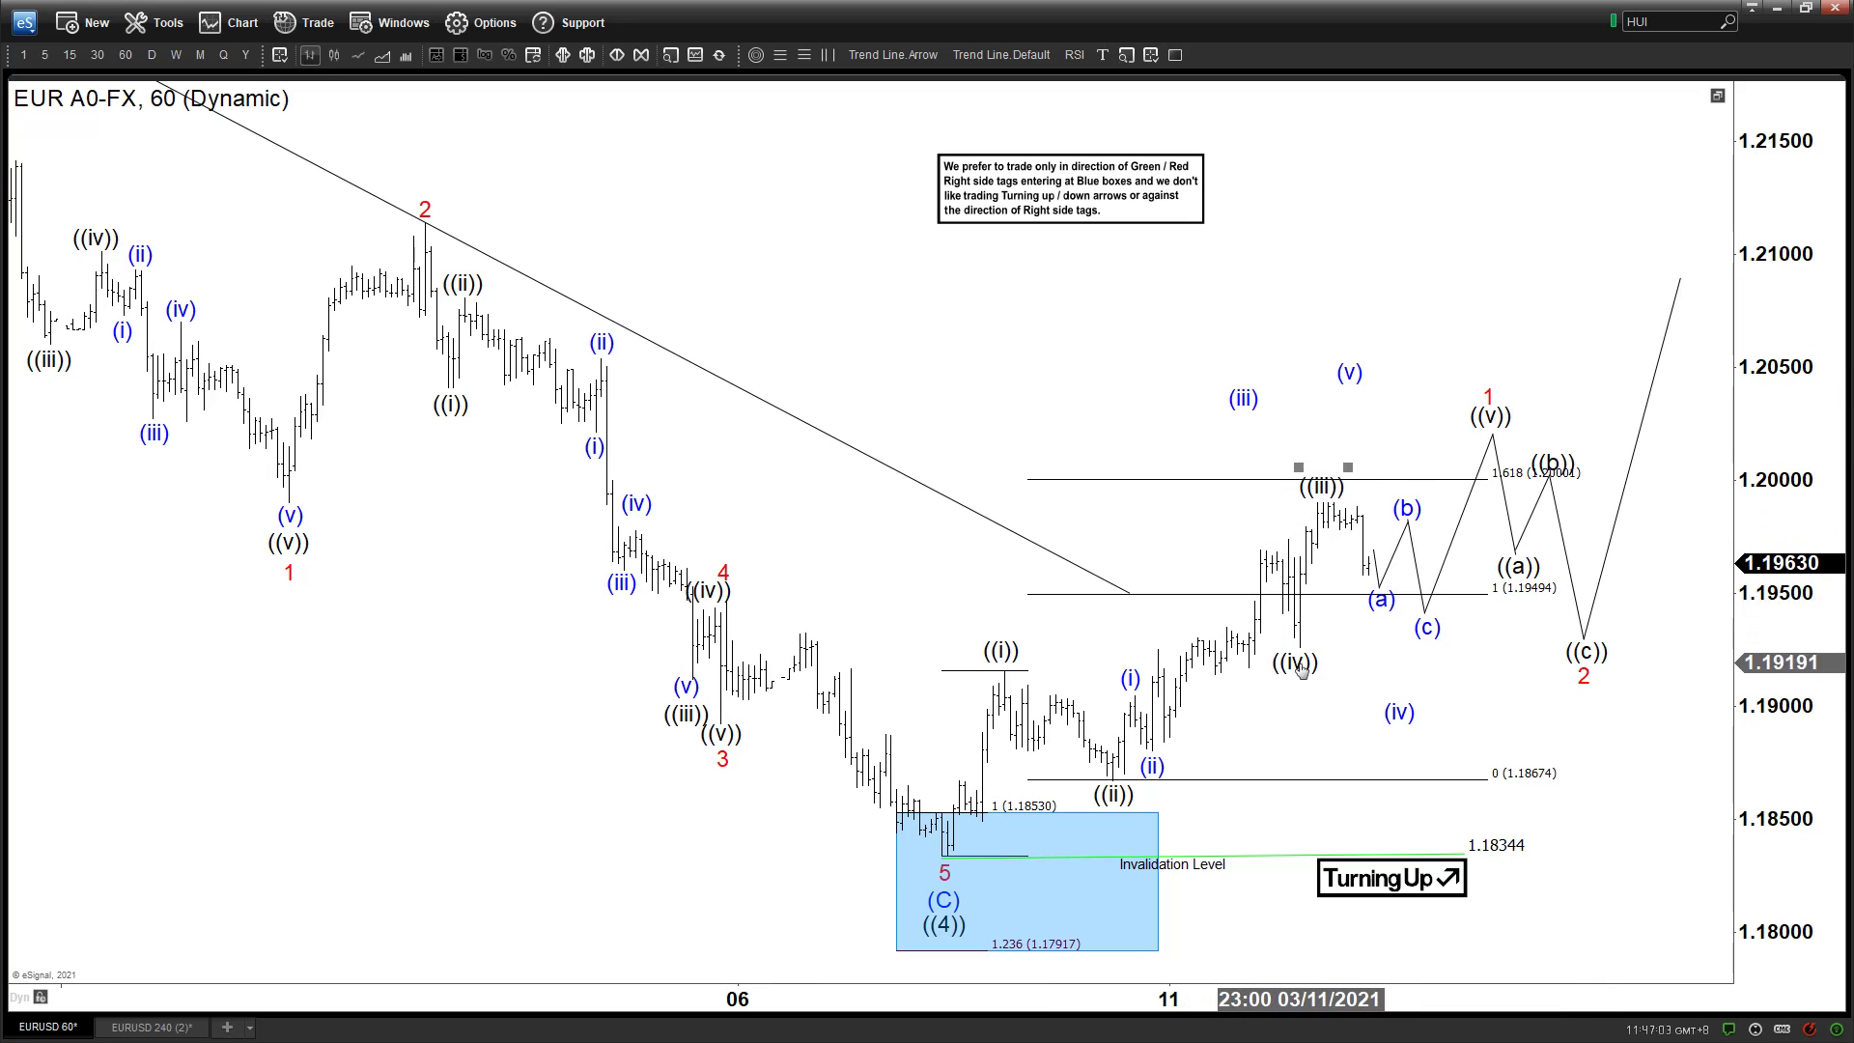
pyautogui.moveTo(1297, 661); pyautogui.dragTo(1445, 654)
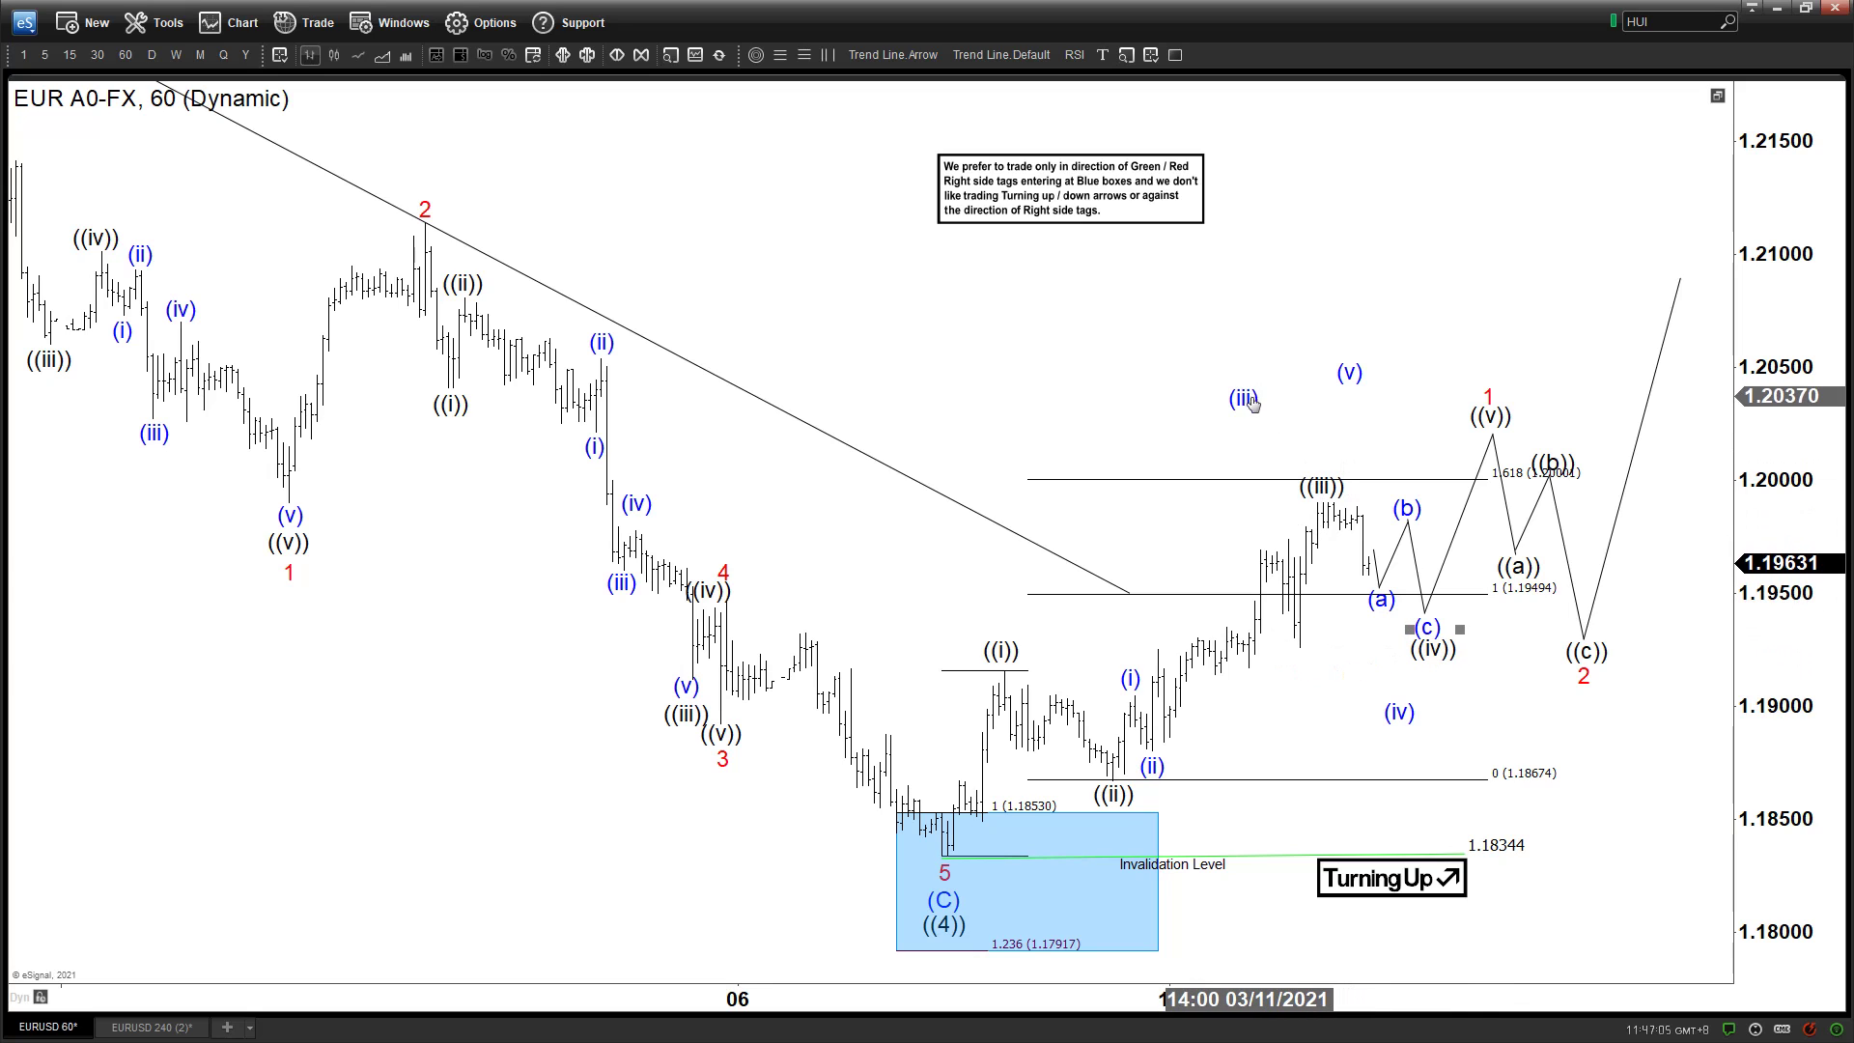
pyautogui.moveTo(1251, 403); pyautogui.dragTo(1297, 528)
pyautogui.moveTo(1391, 711); pyautogui.dragTo(1295, 657)
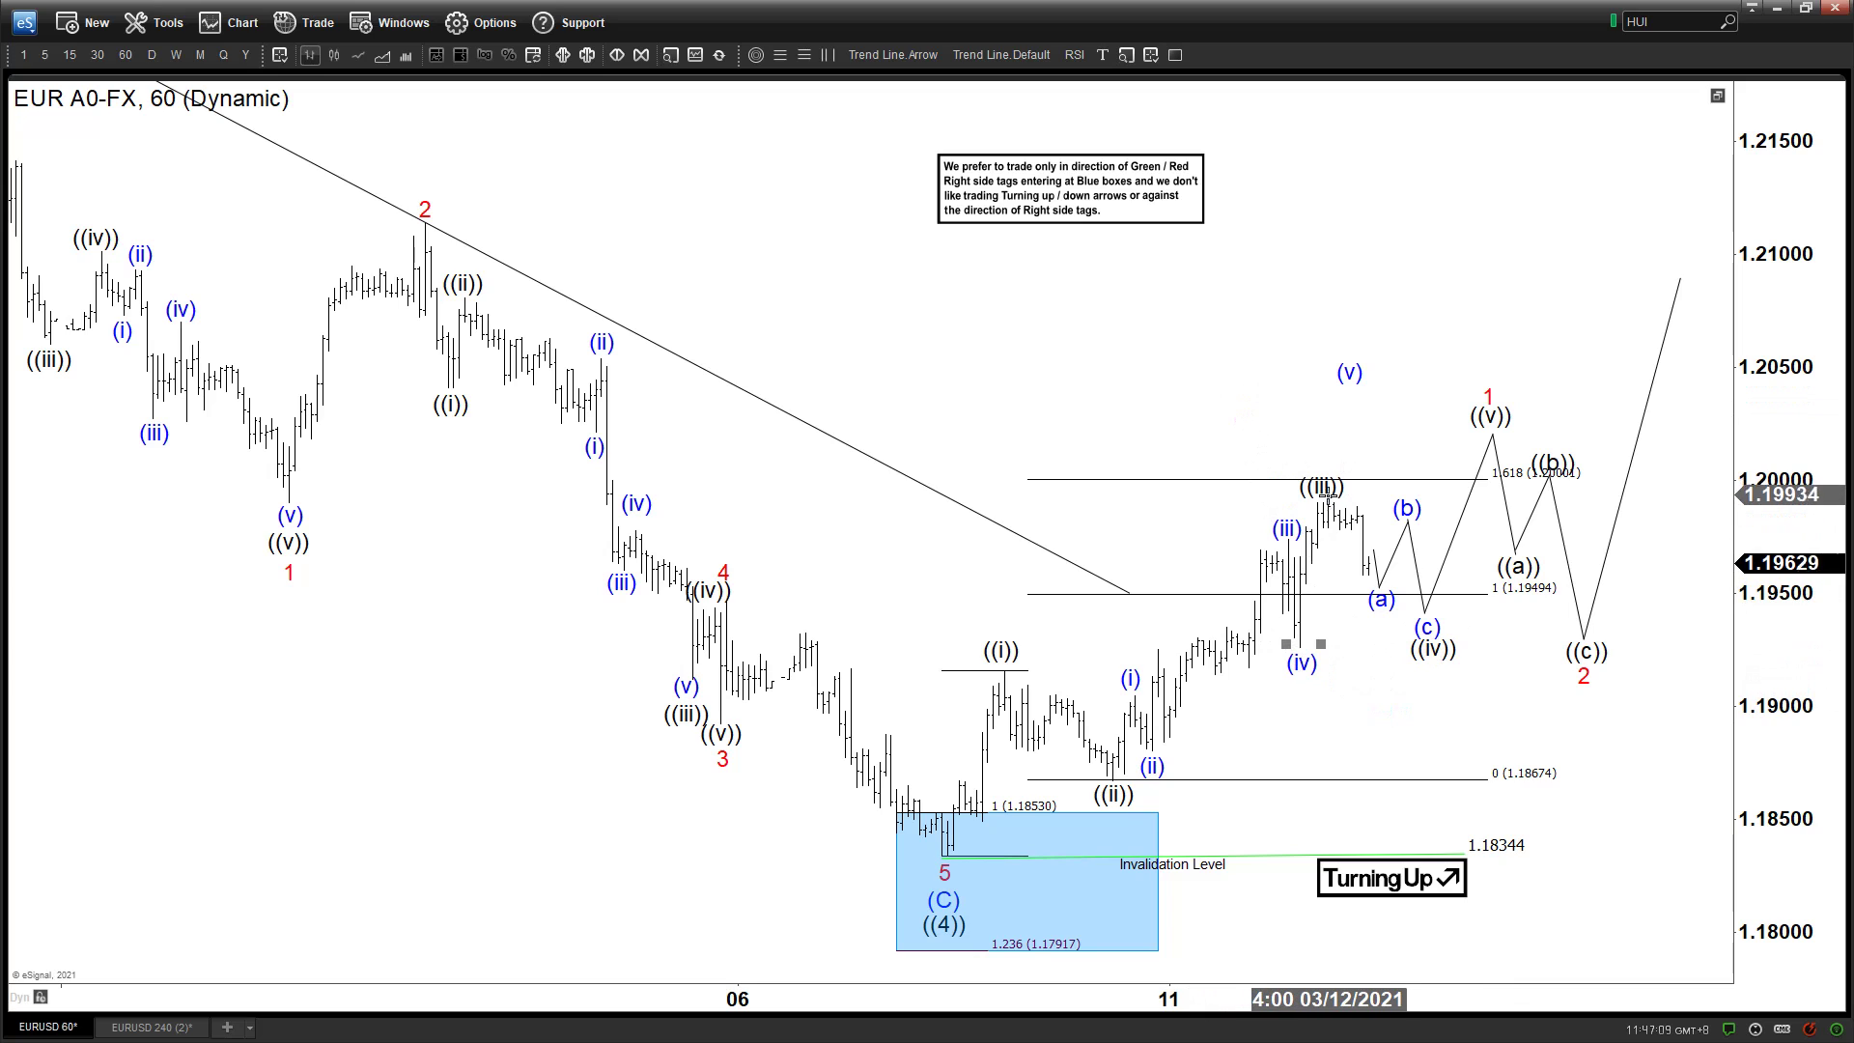
pyautogui.moveTo(1338, 497); pyautogui.dragTo(1301, 437)
pyautogui.moveTo(1351, 374); pyautogui.dragTo(1325, 481)
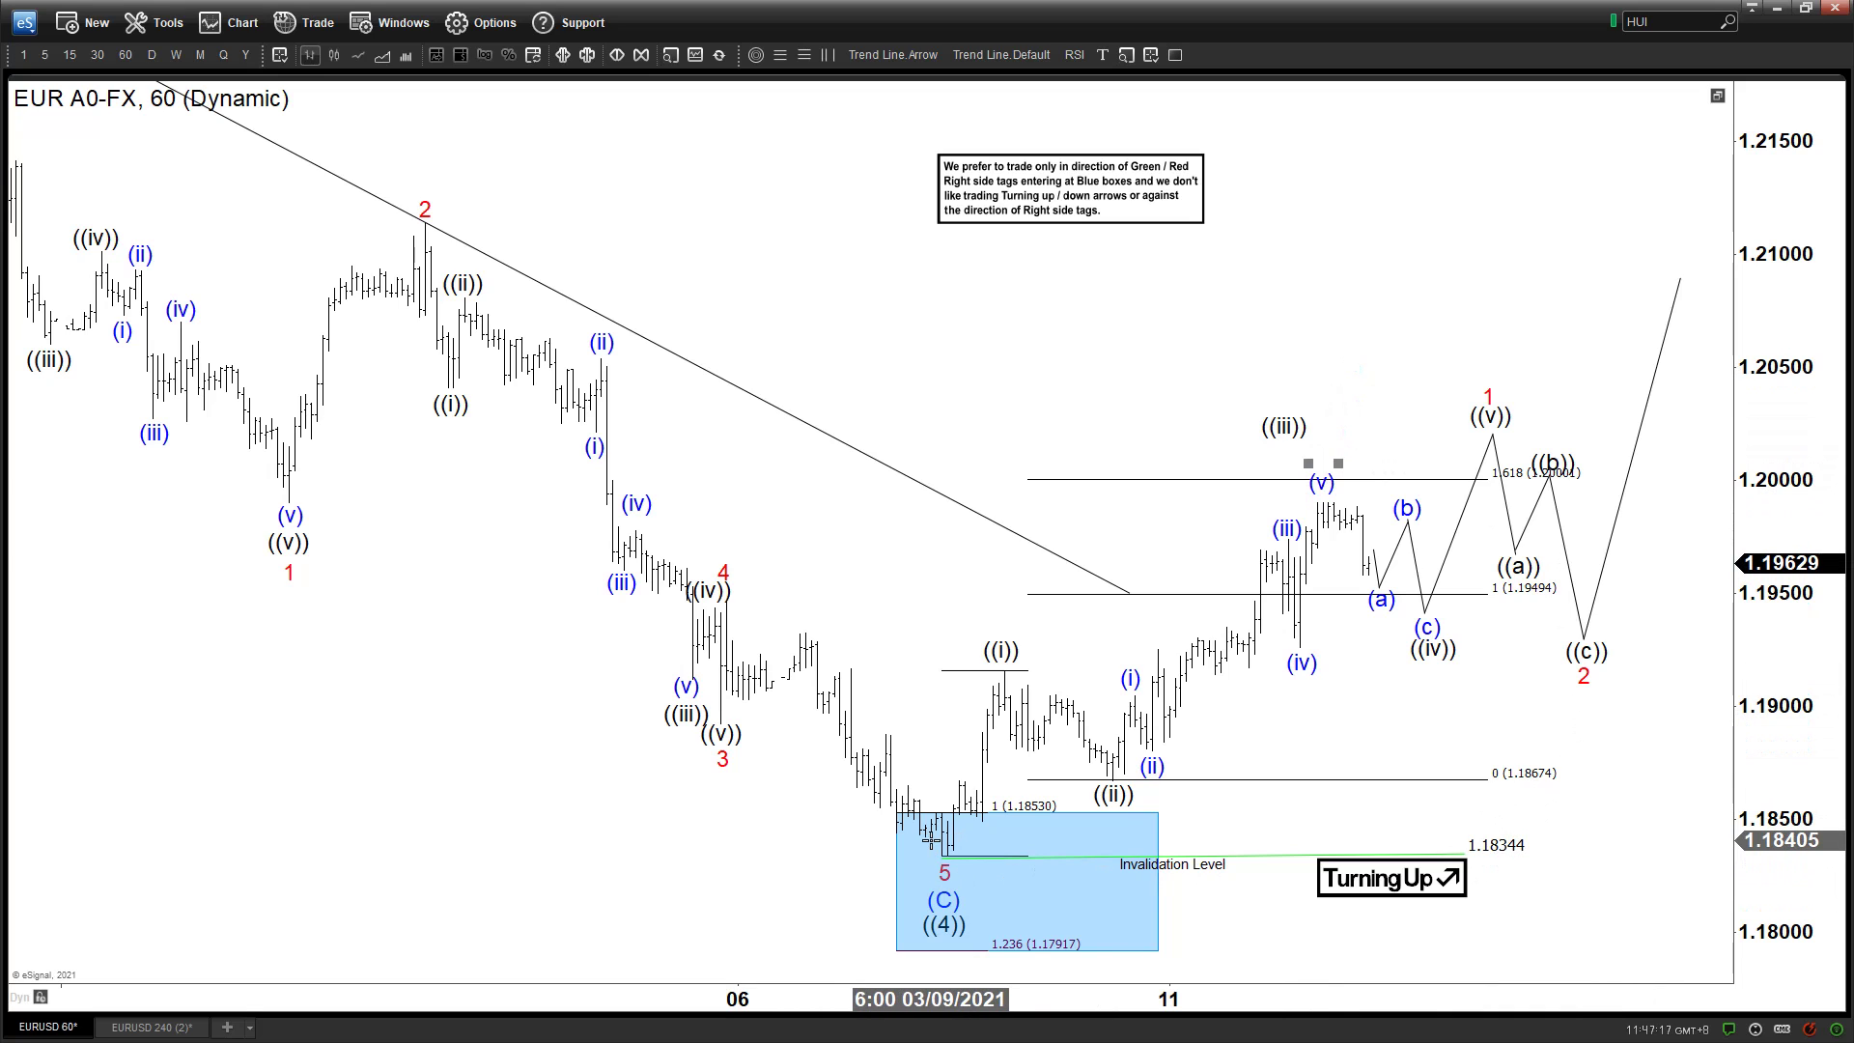
pyautogui.moveTo(1282, 416); pyautogui.dragTo(1321, 445)
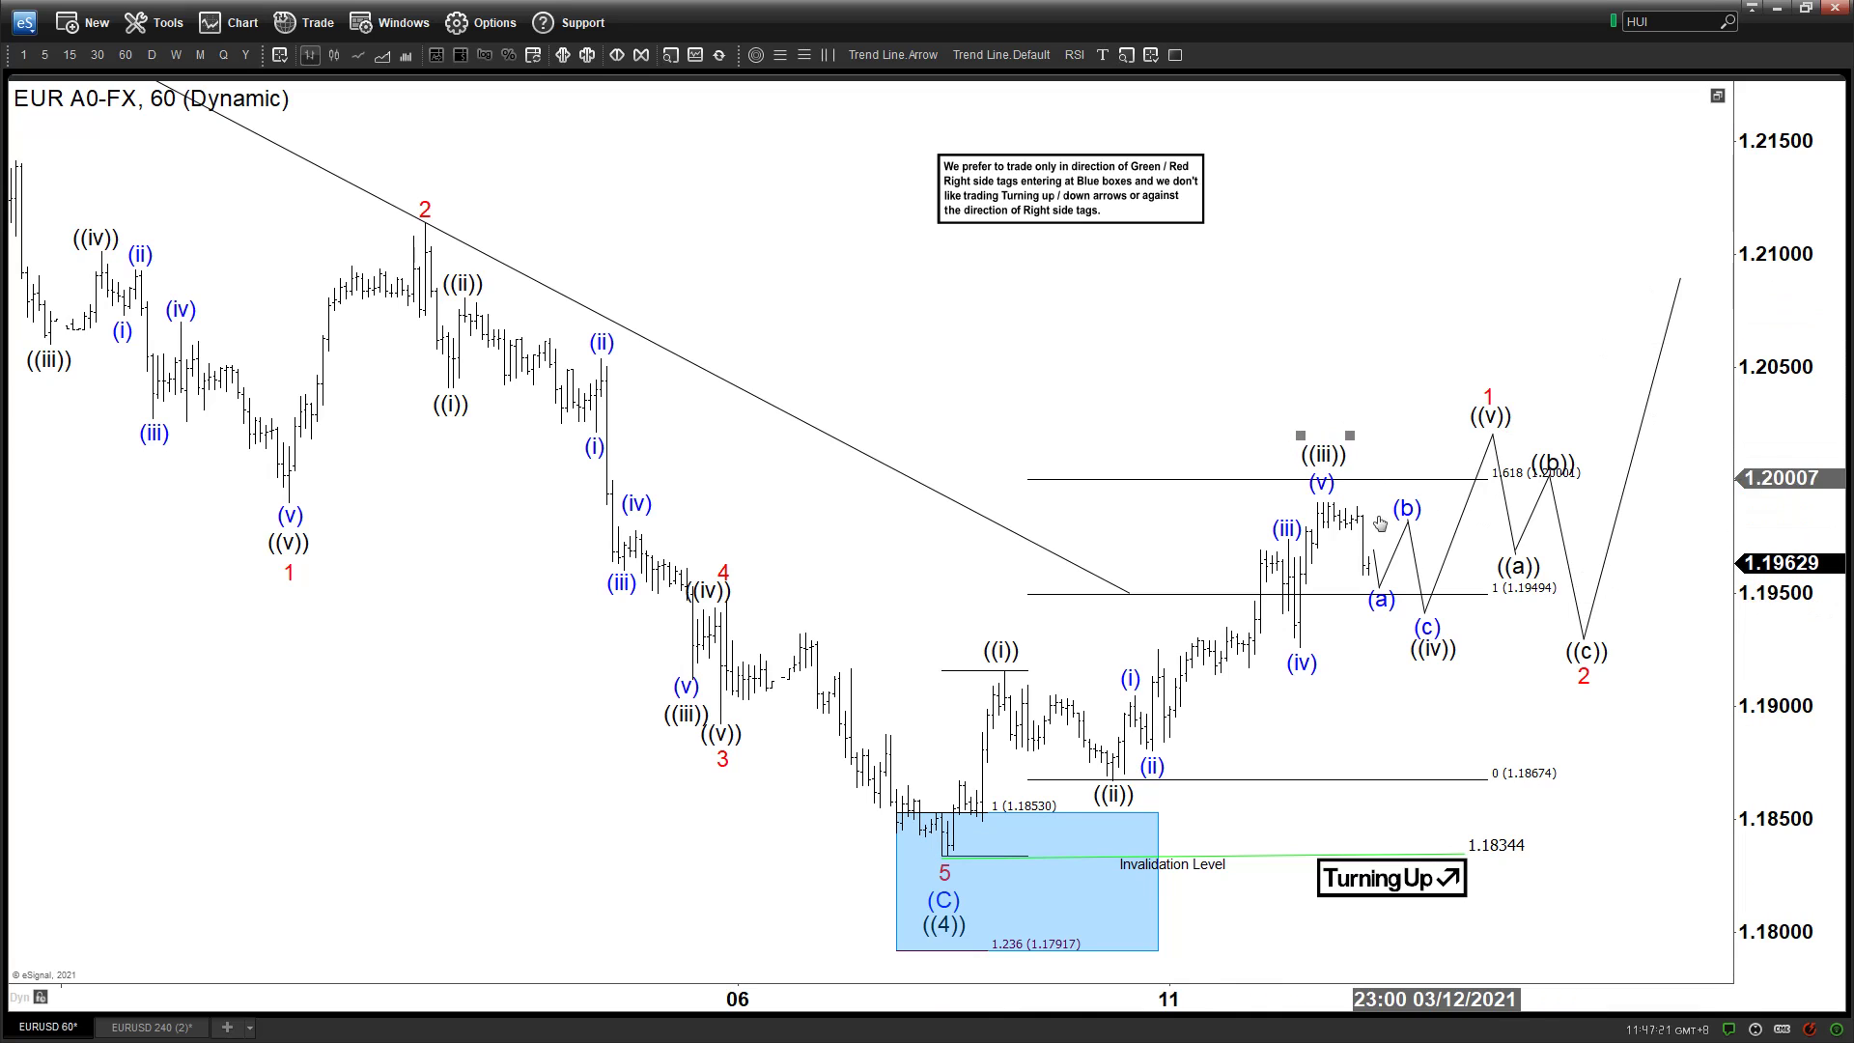
pyautogui.moveTo(1336, 454); pyautogui.dragTo(1336, 459)
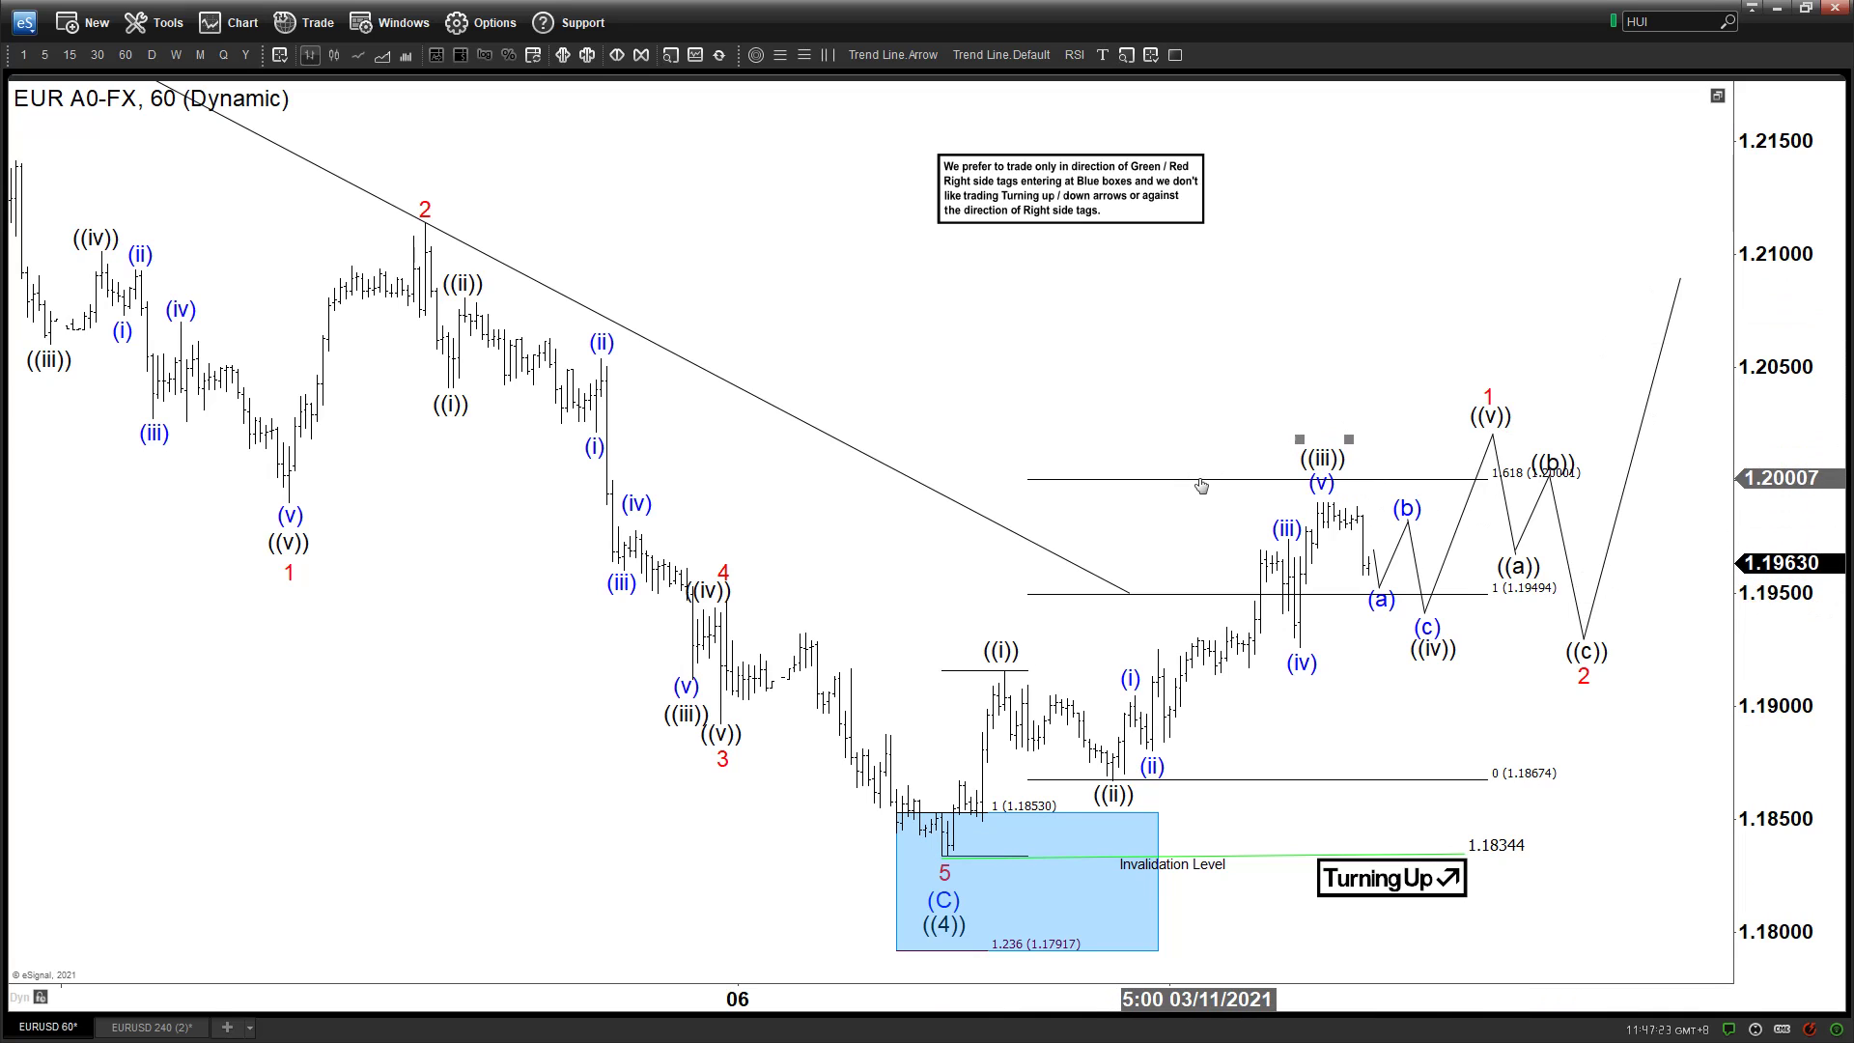
# Delete the Fibonacci extension from the 60-minute chart and pan toward the most recent bars.
pyautogui.rightClick(1201, 483)
pyautogui.click(1255, 662)
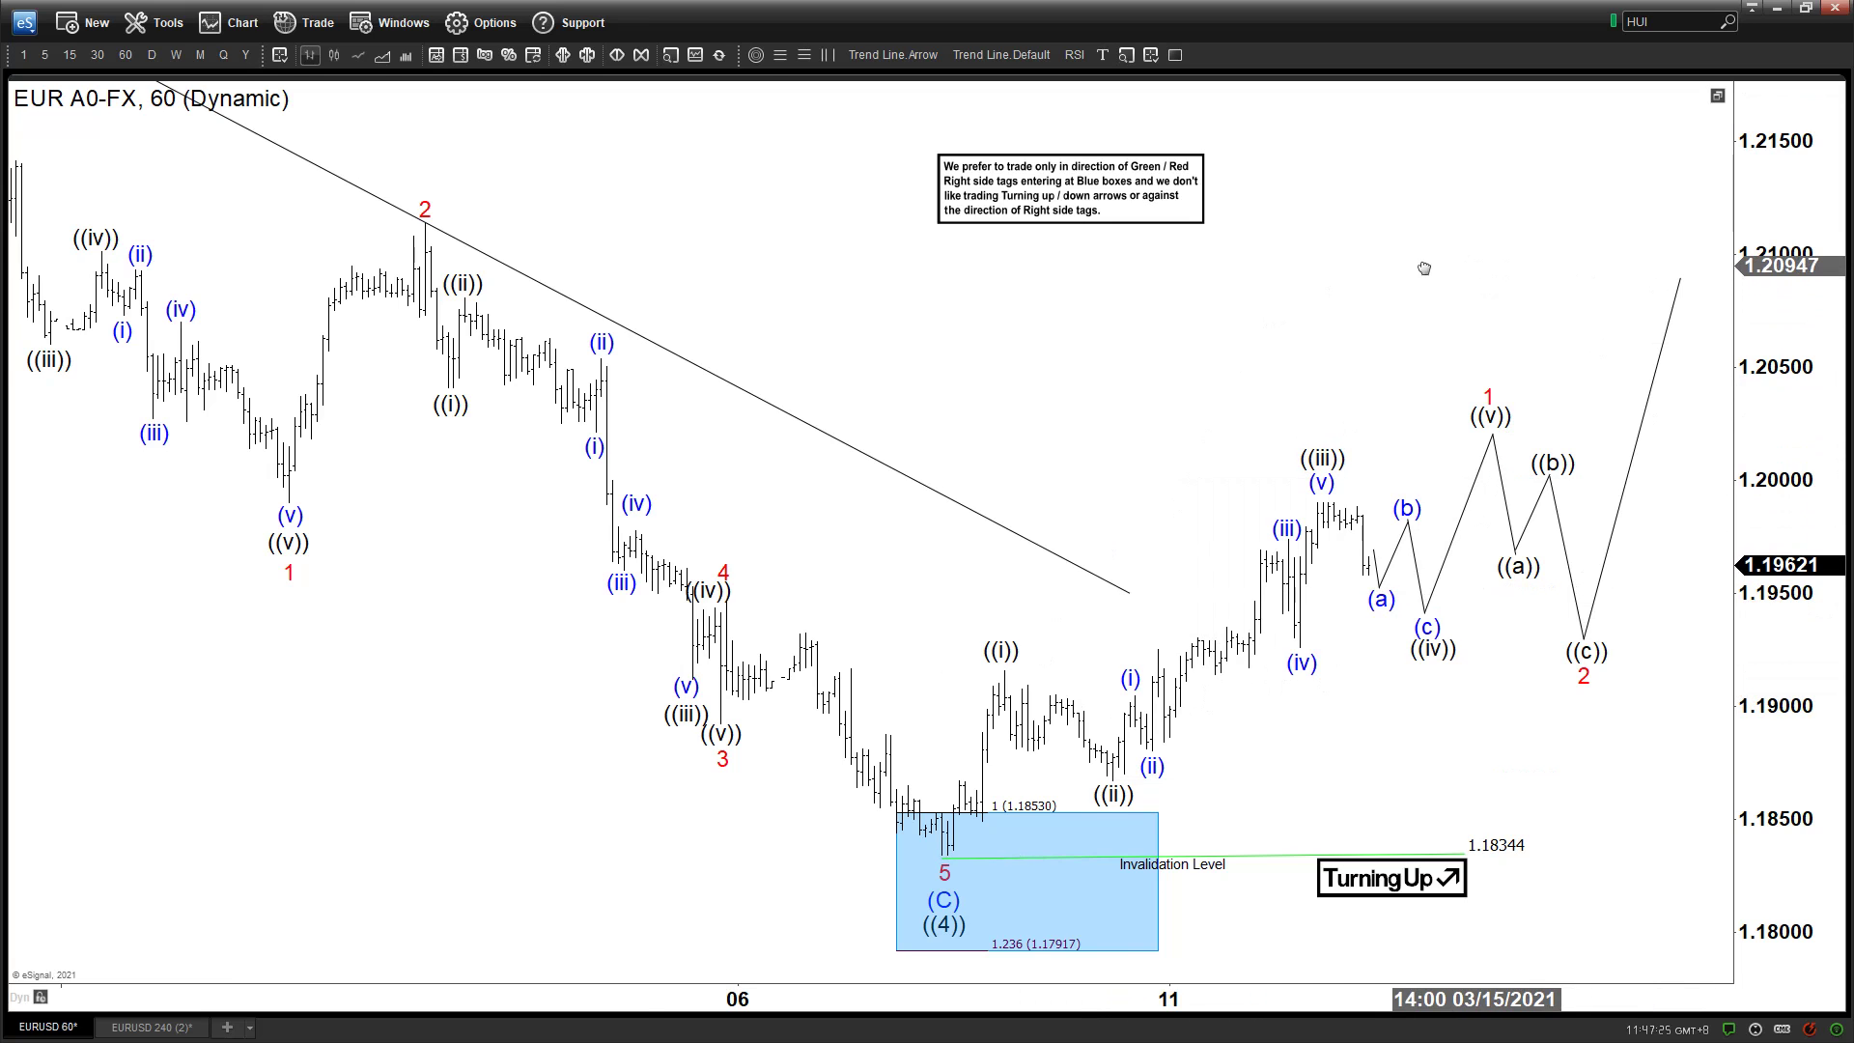
pyautogui.moveTo(1423, 269); pyautogui.dragTo(1336, 270)
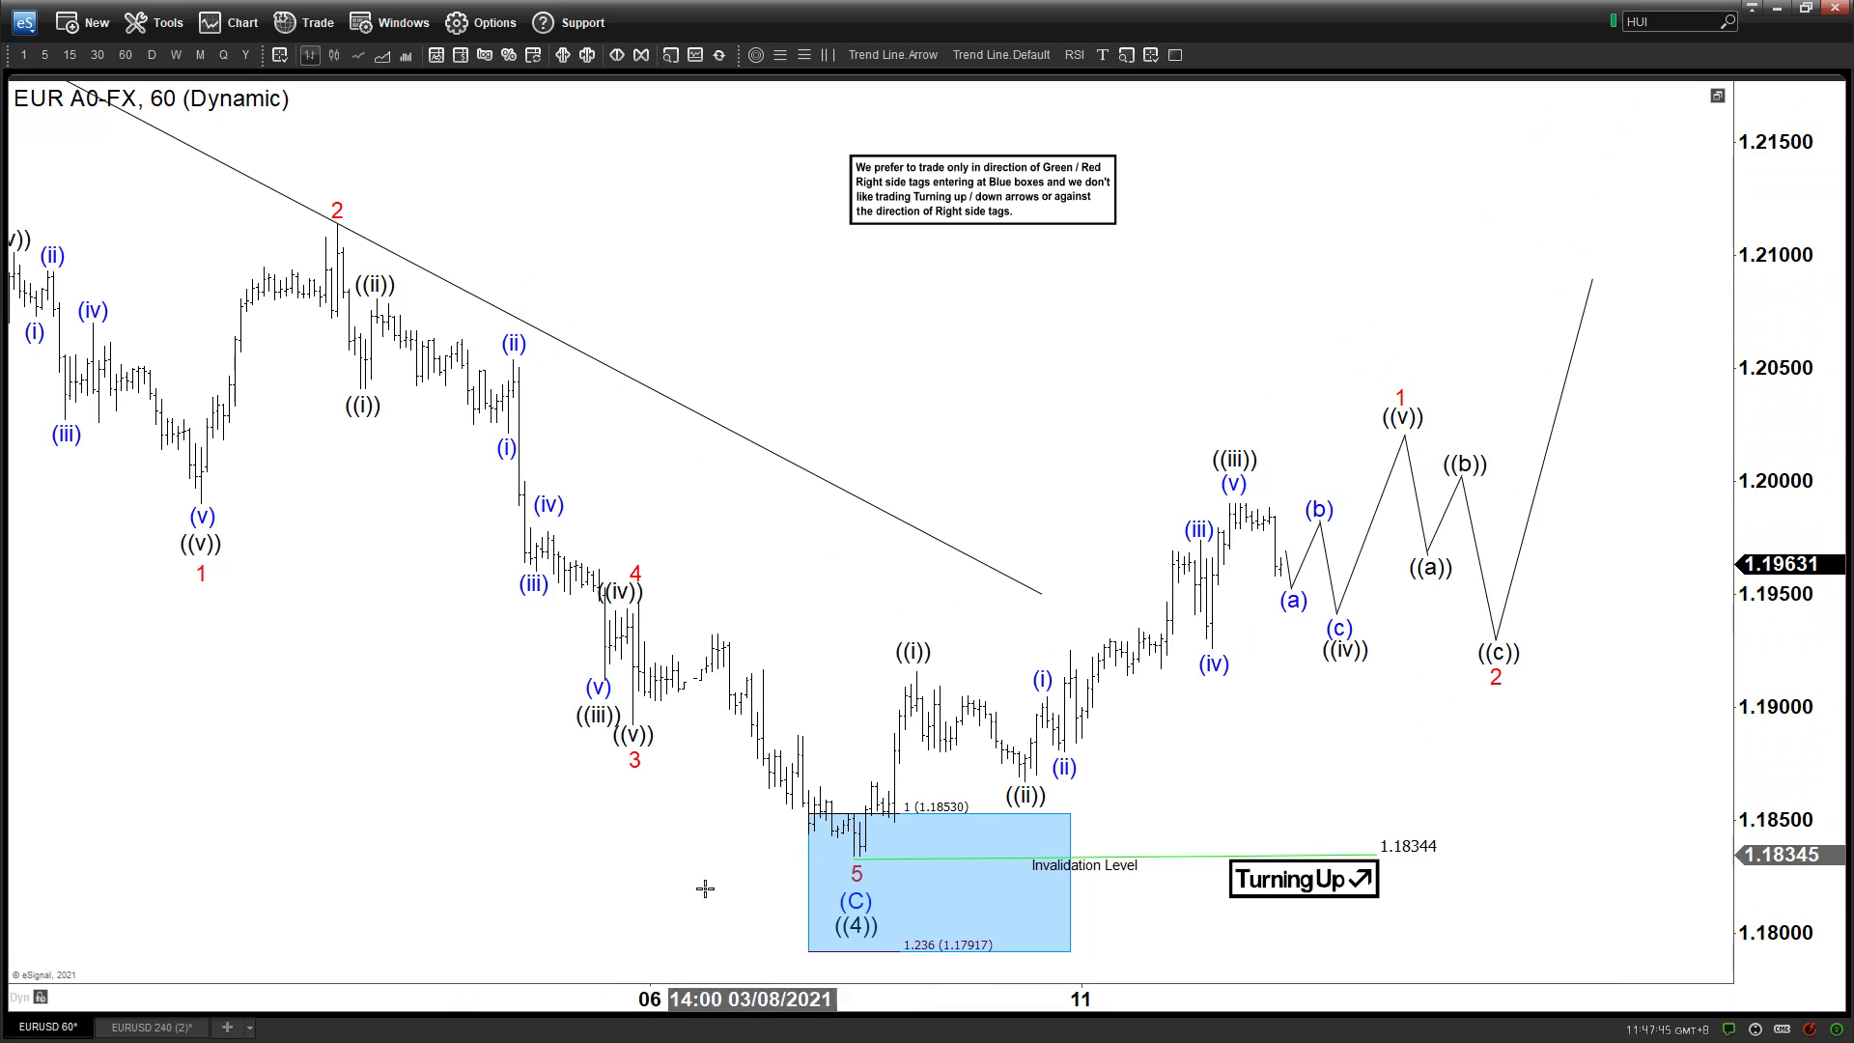
# Switch to the EURUSD 240-minute chart tab.
pyautogui.click(152, 1027)
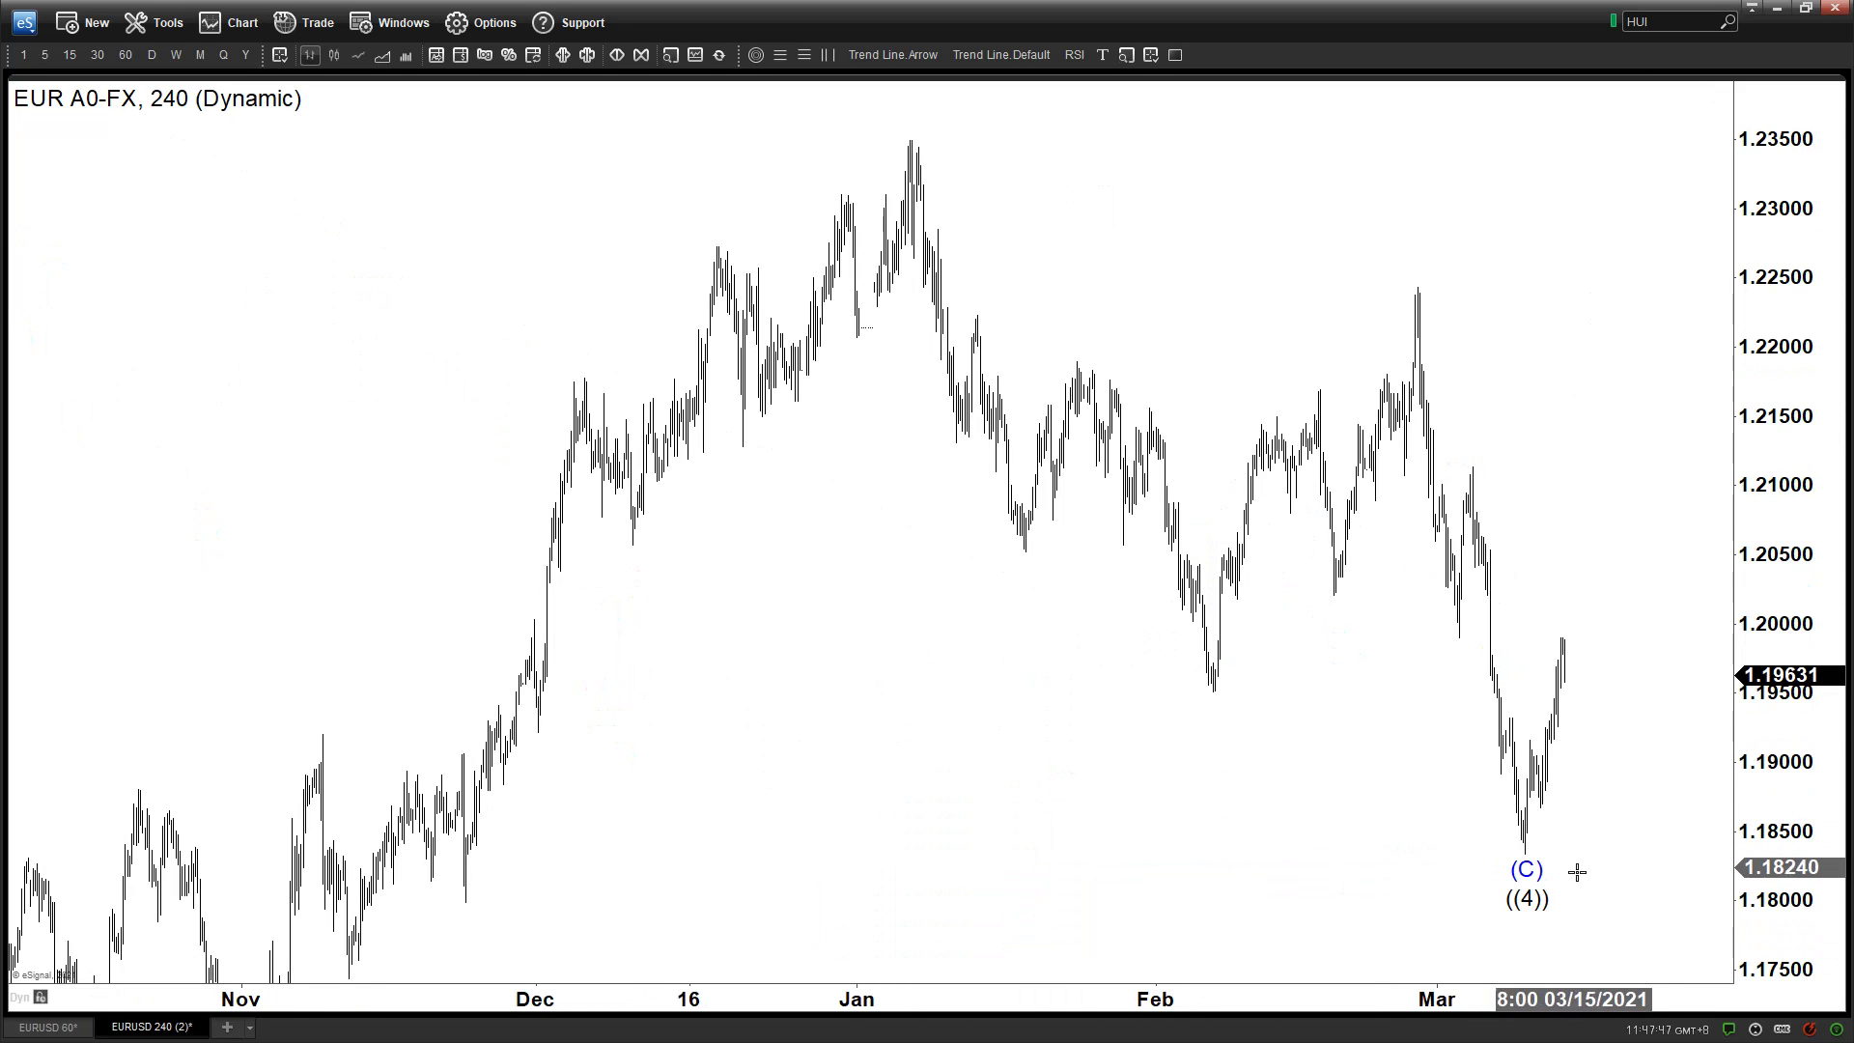
pyautogui.click(53, 1026)
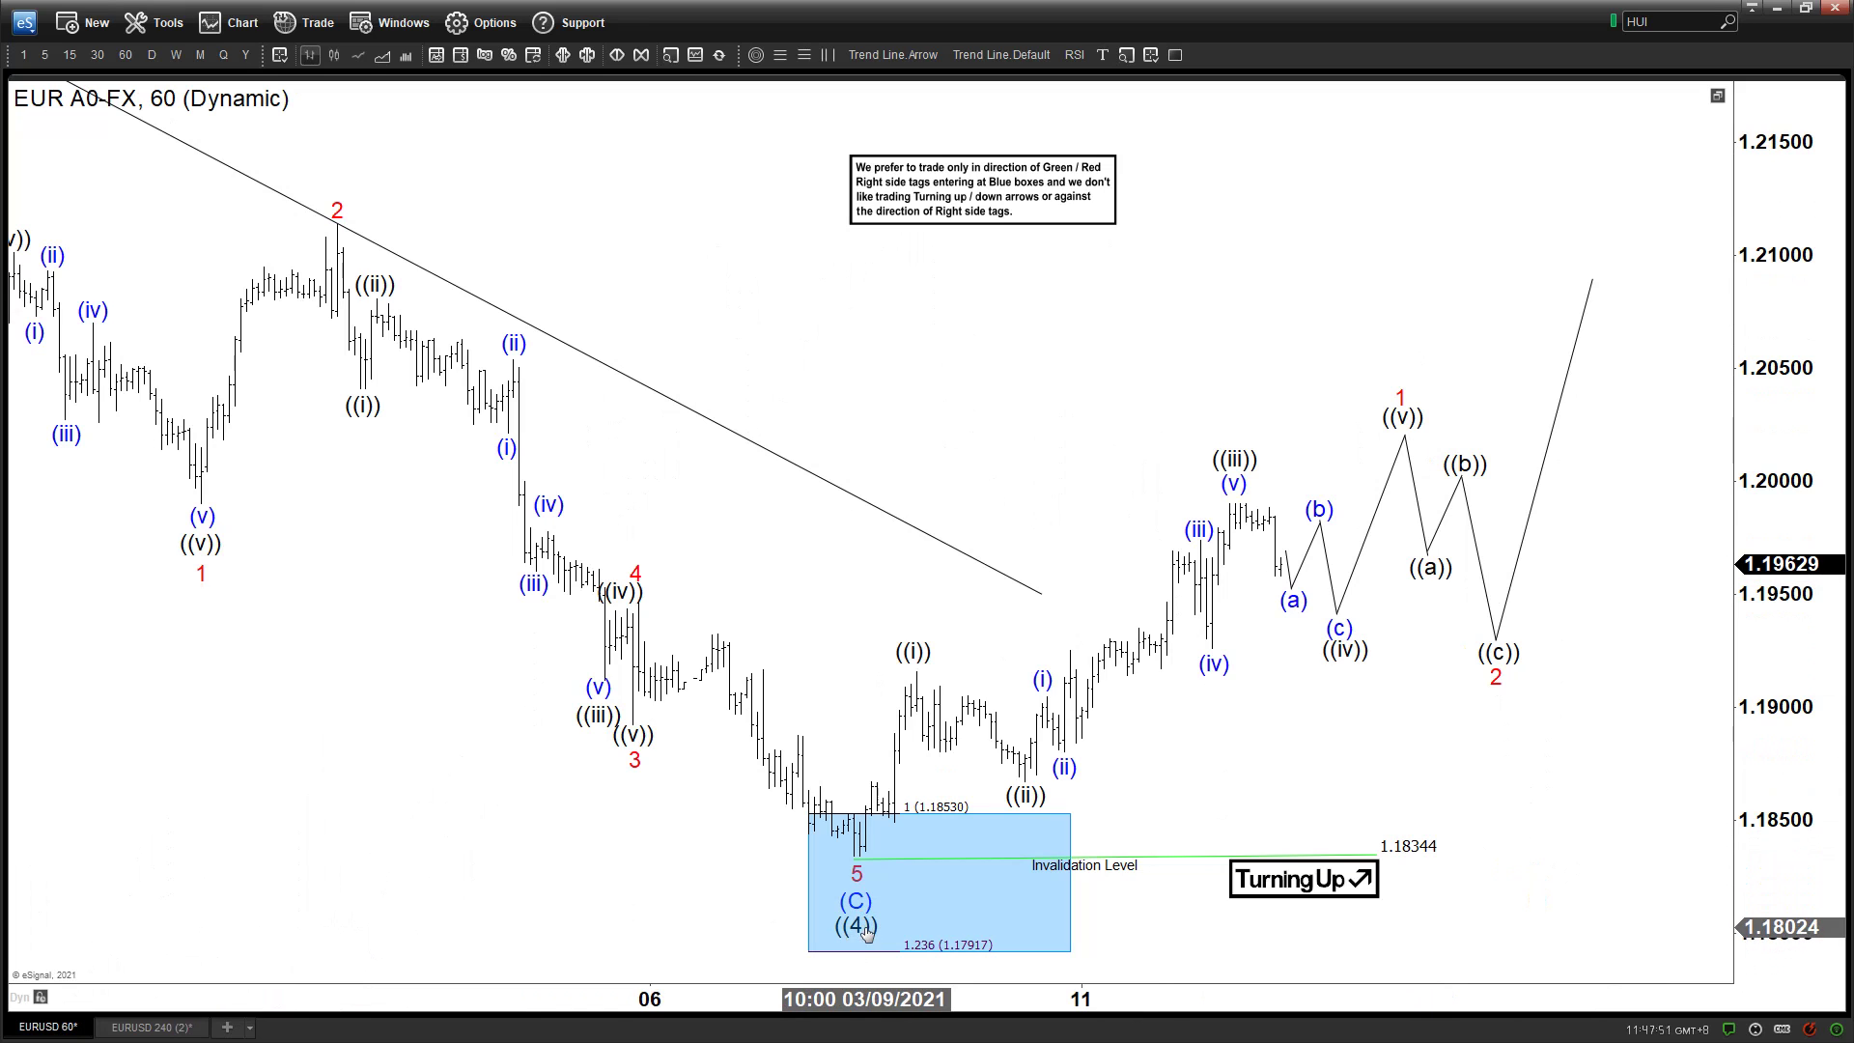
pyautogui.click(151, 1024)
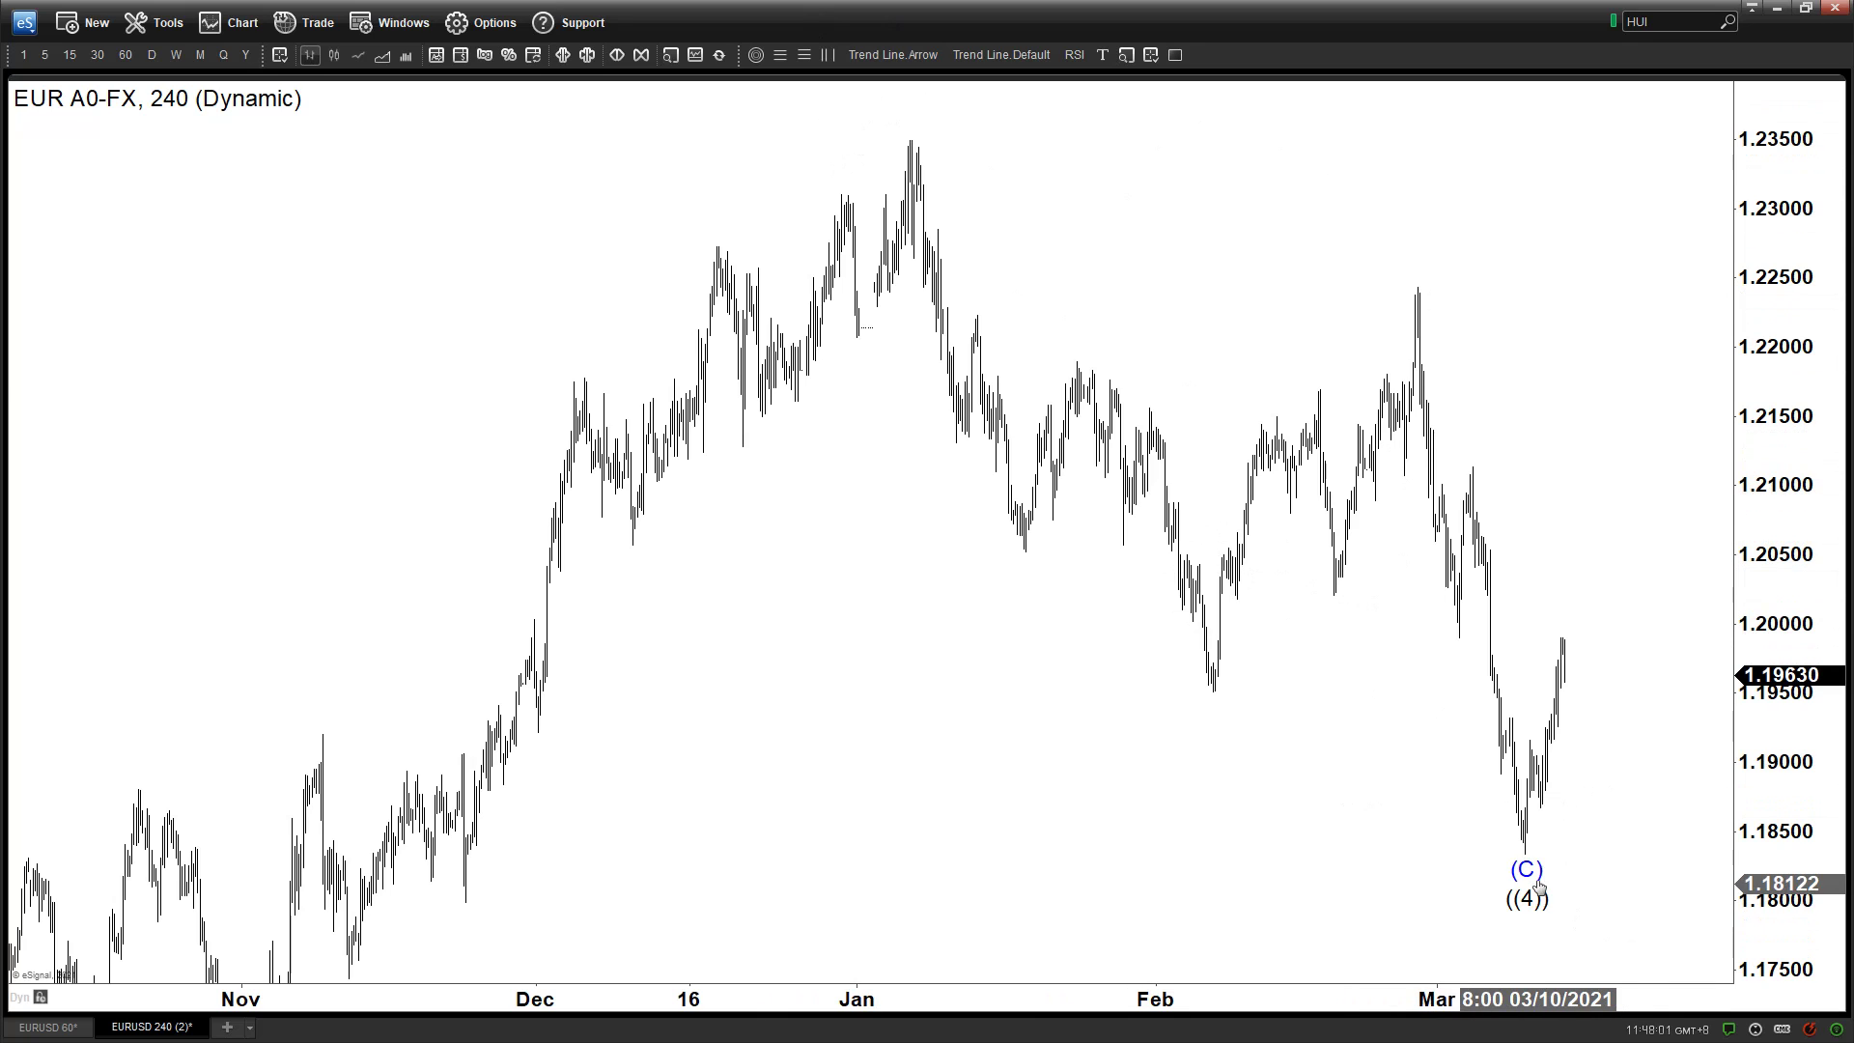
# Copy wave labels to the January high ((3)), February low (A) and late-February high (B).
pyautogui.moveTo(1533, 908); pyautogui.dragTo(919, 120)
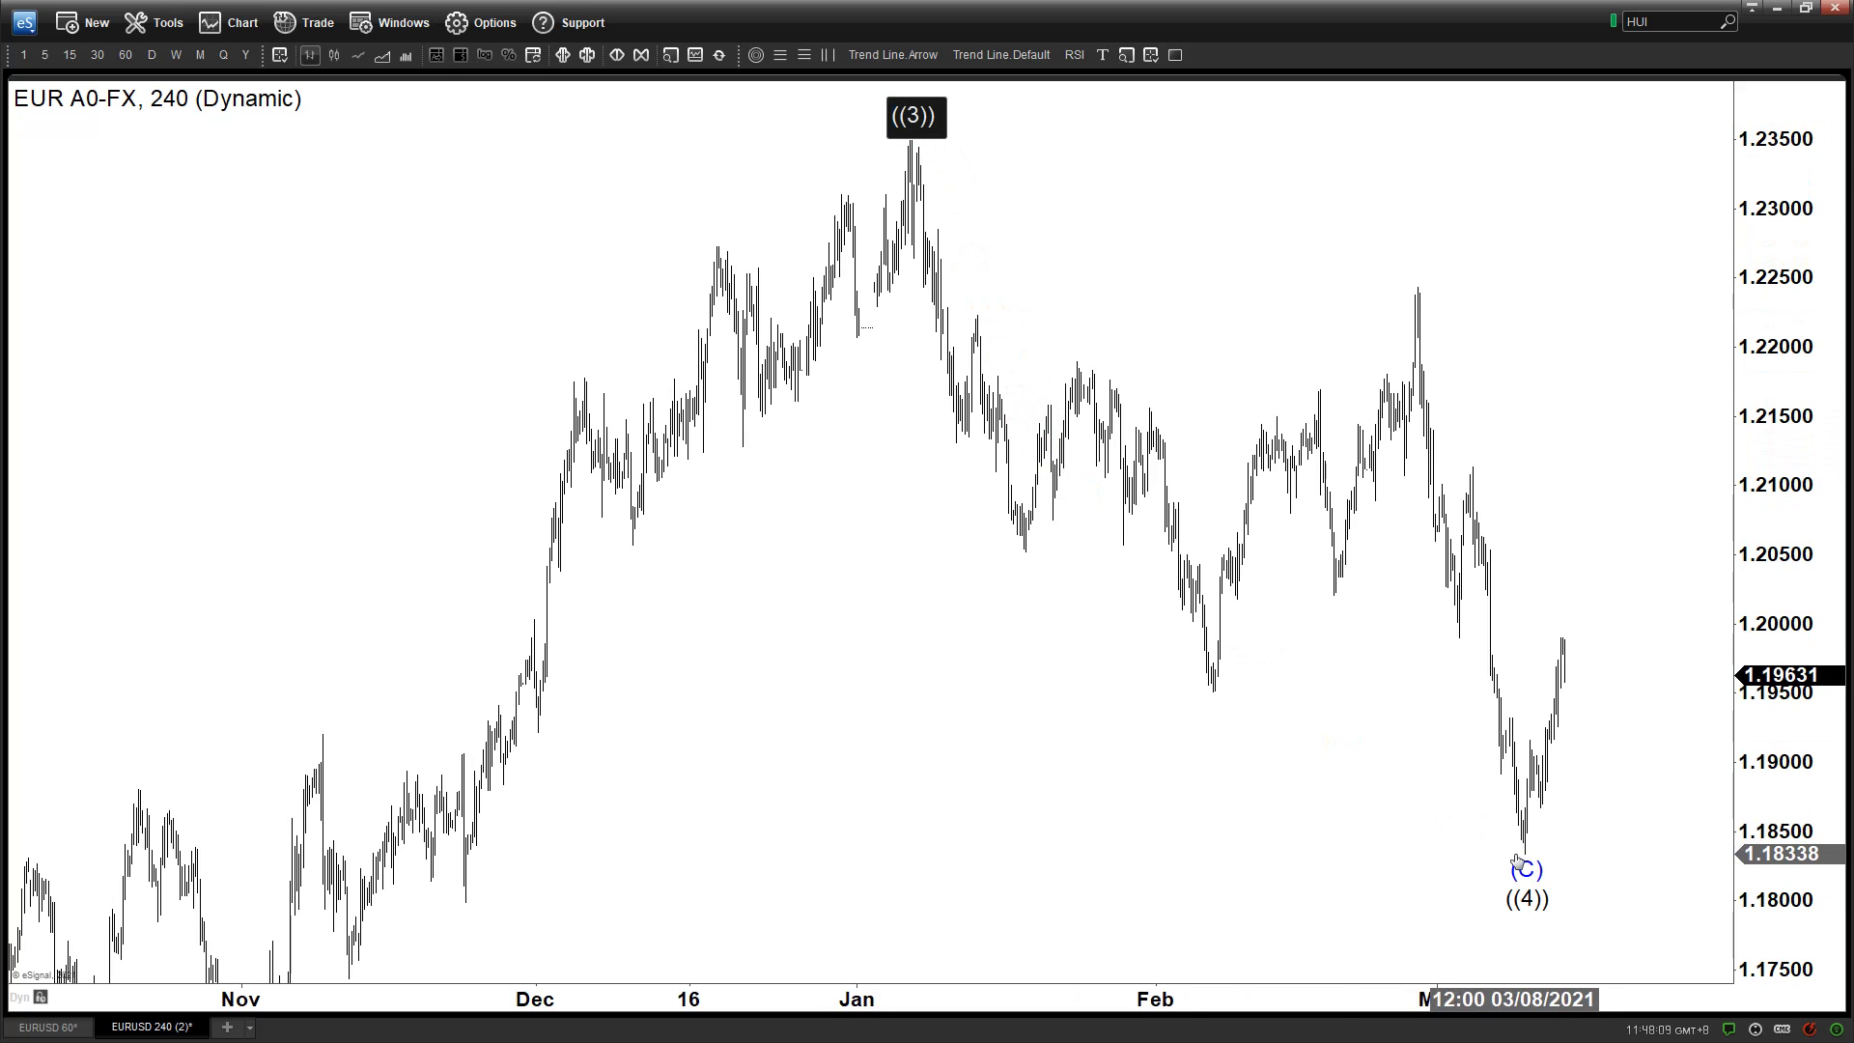
pyautogui.moveTo(1514, 854); pyautogui.dragTo(1203, 700)
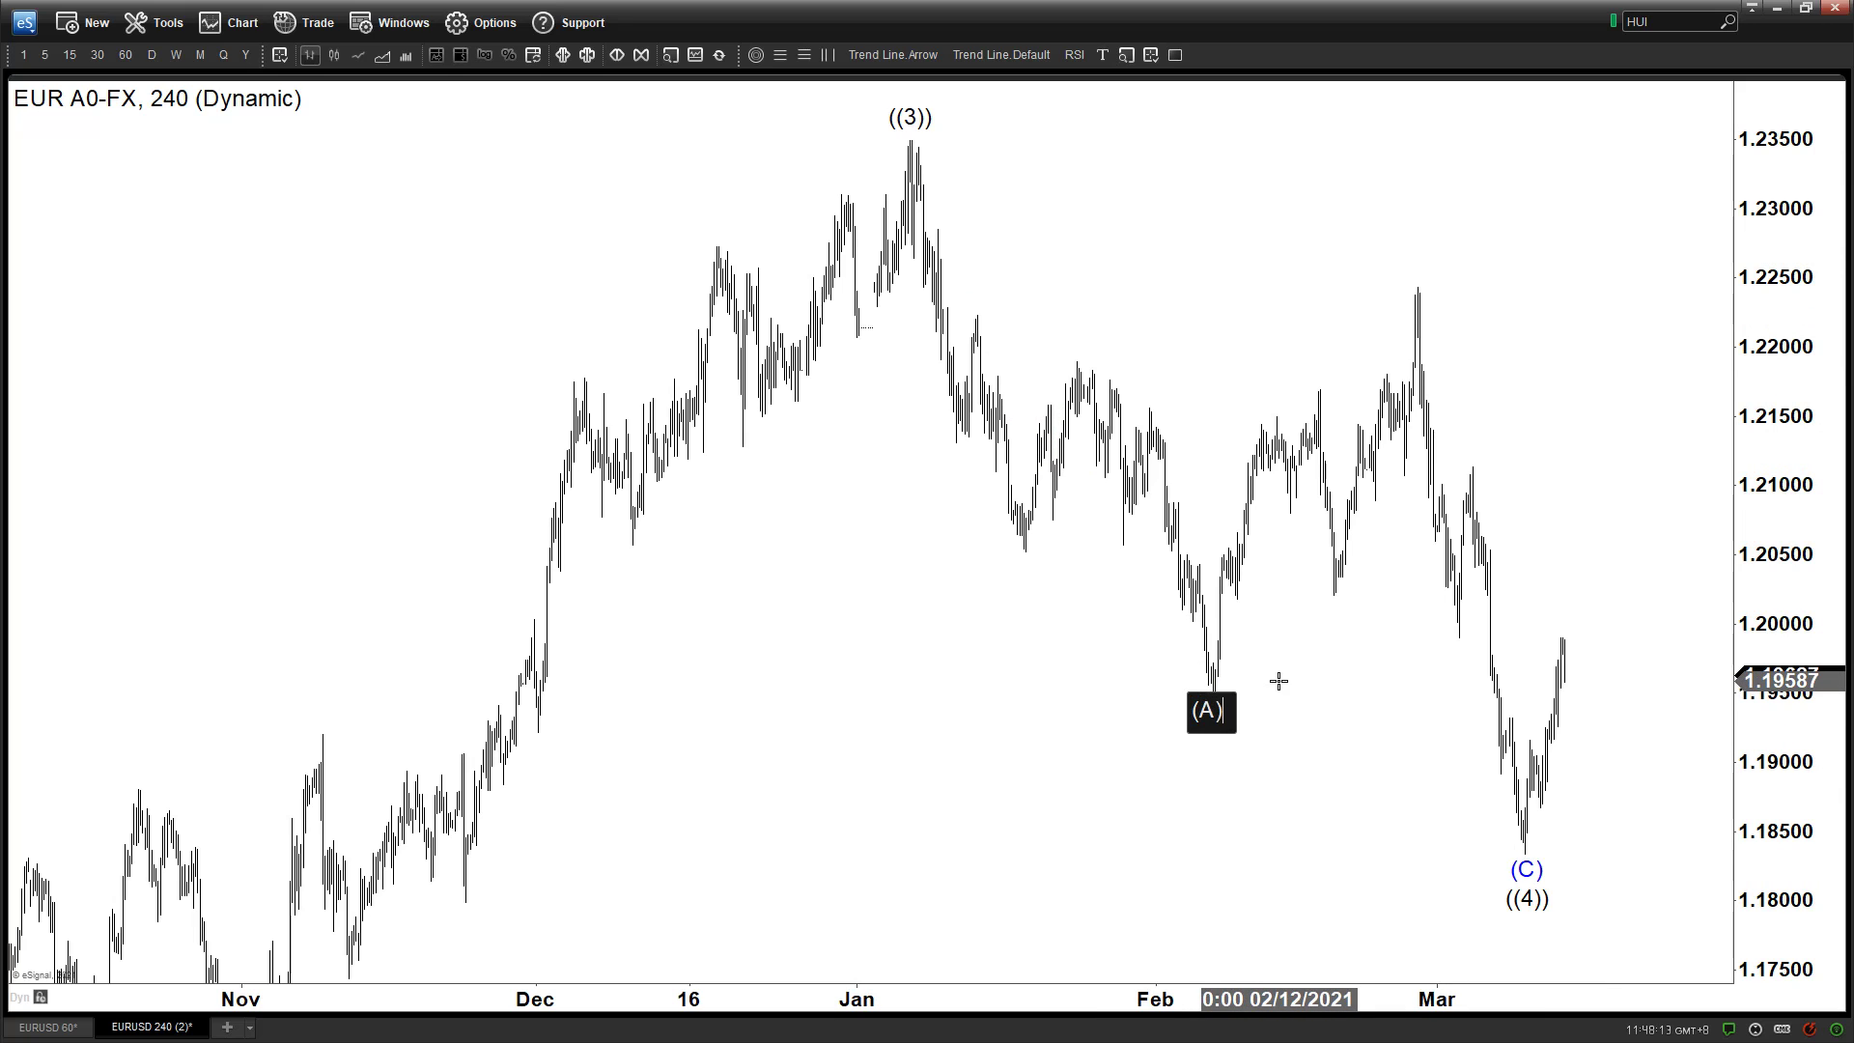
pyautogui.click(1208, 708)
pyautogui.moveTo(1208, 708); pyautogui.dragTo(1423, 270)
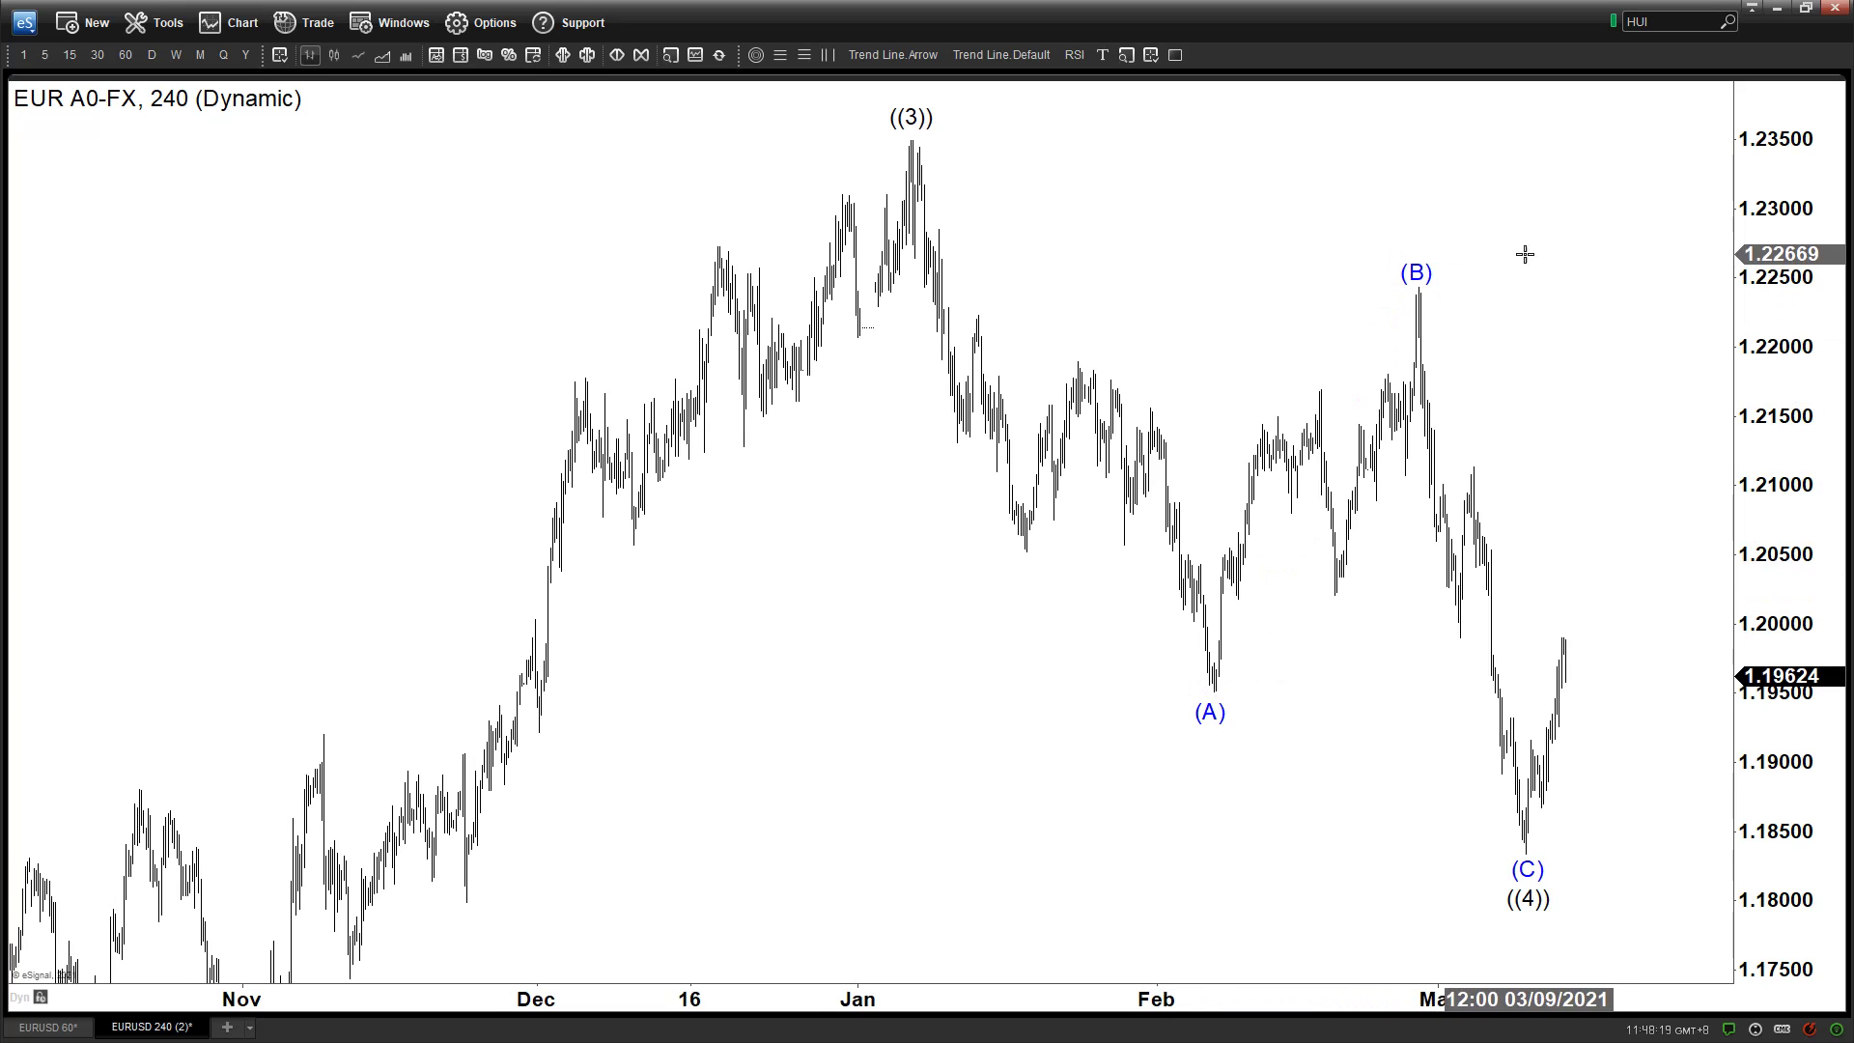
# Draw a Fibonacci extension ((3))–(A)–(B) with its 1 level at 1.18422, plus a blue arrow ((3)) to (A).
pyautogui.scroll(-3, 1262, 807)
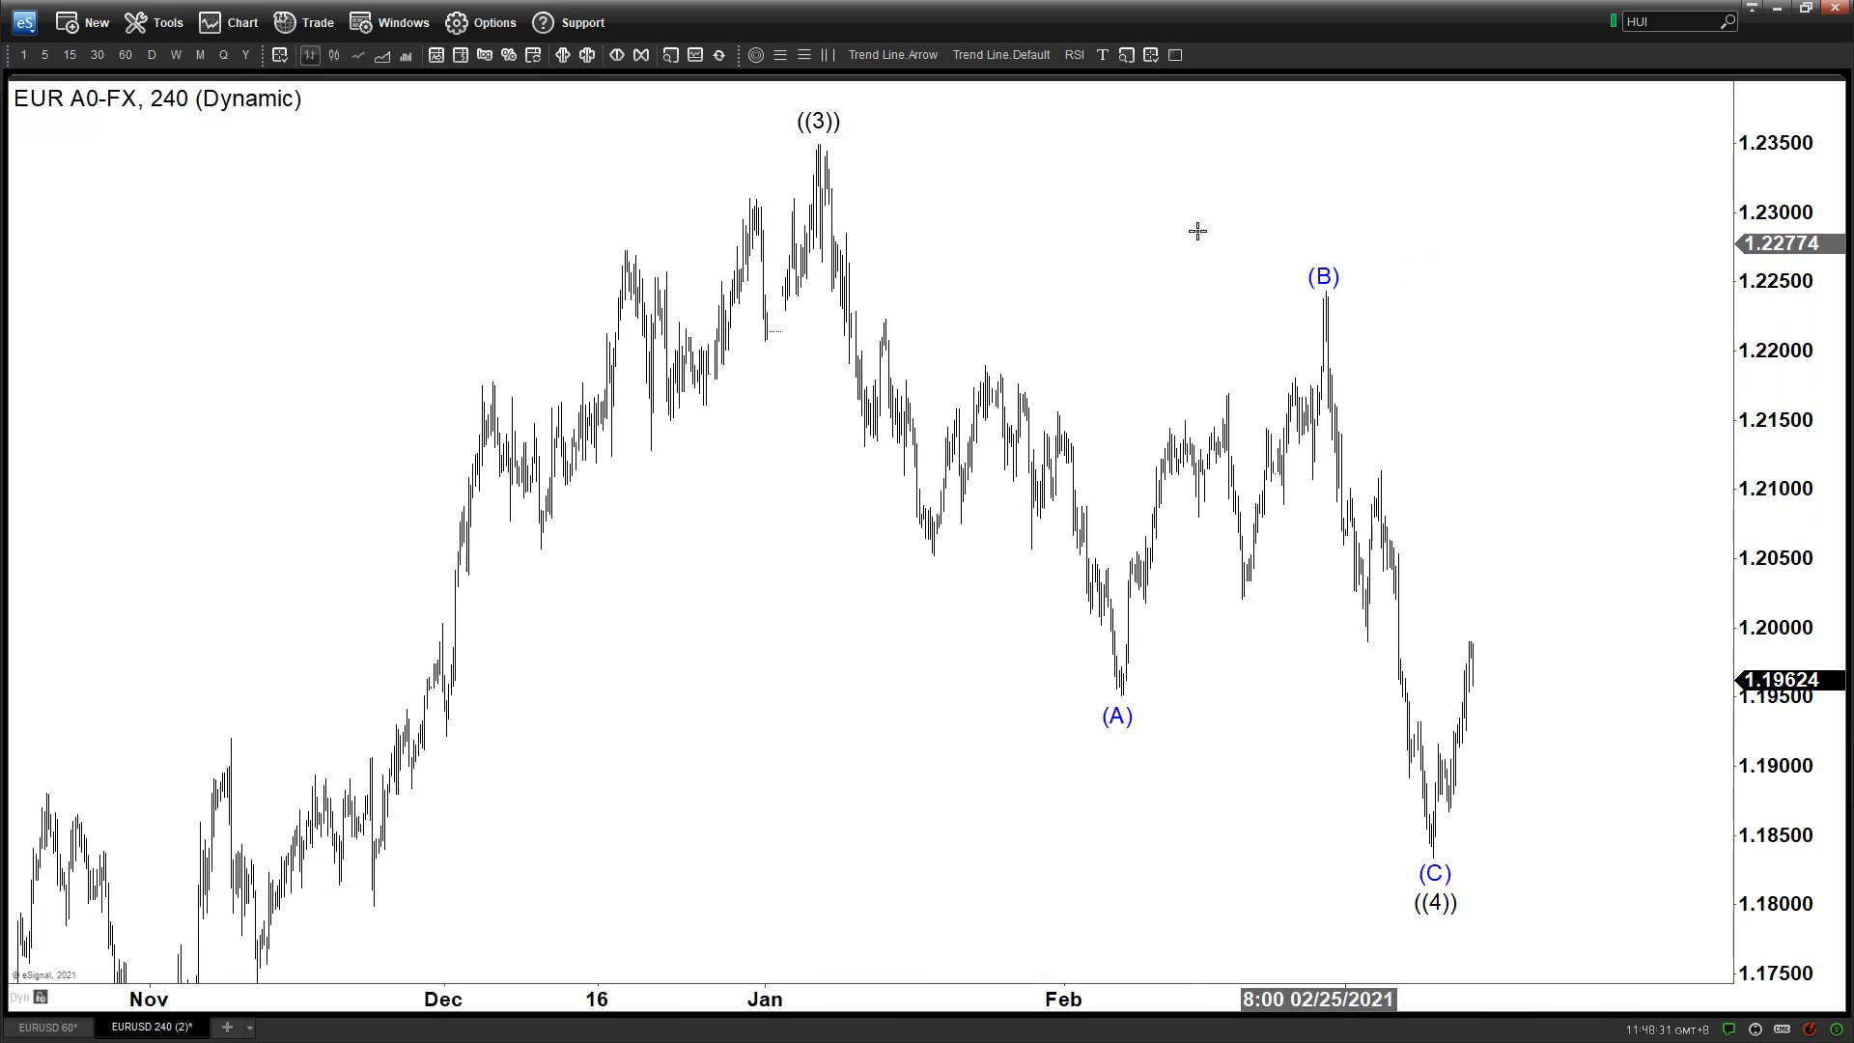
pyautogui.scroll(-2, 1147, 230)
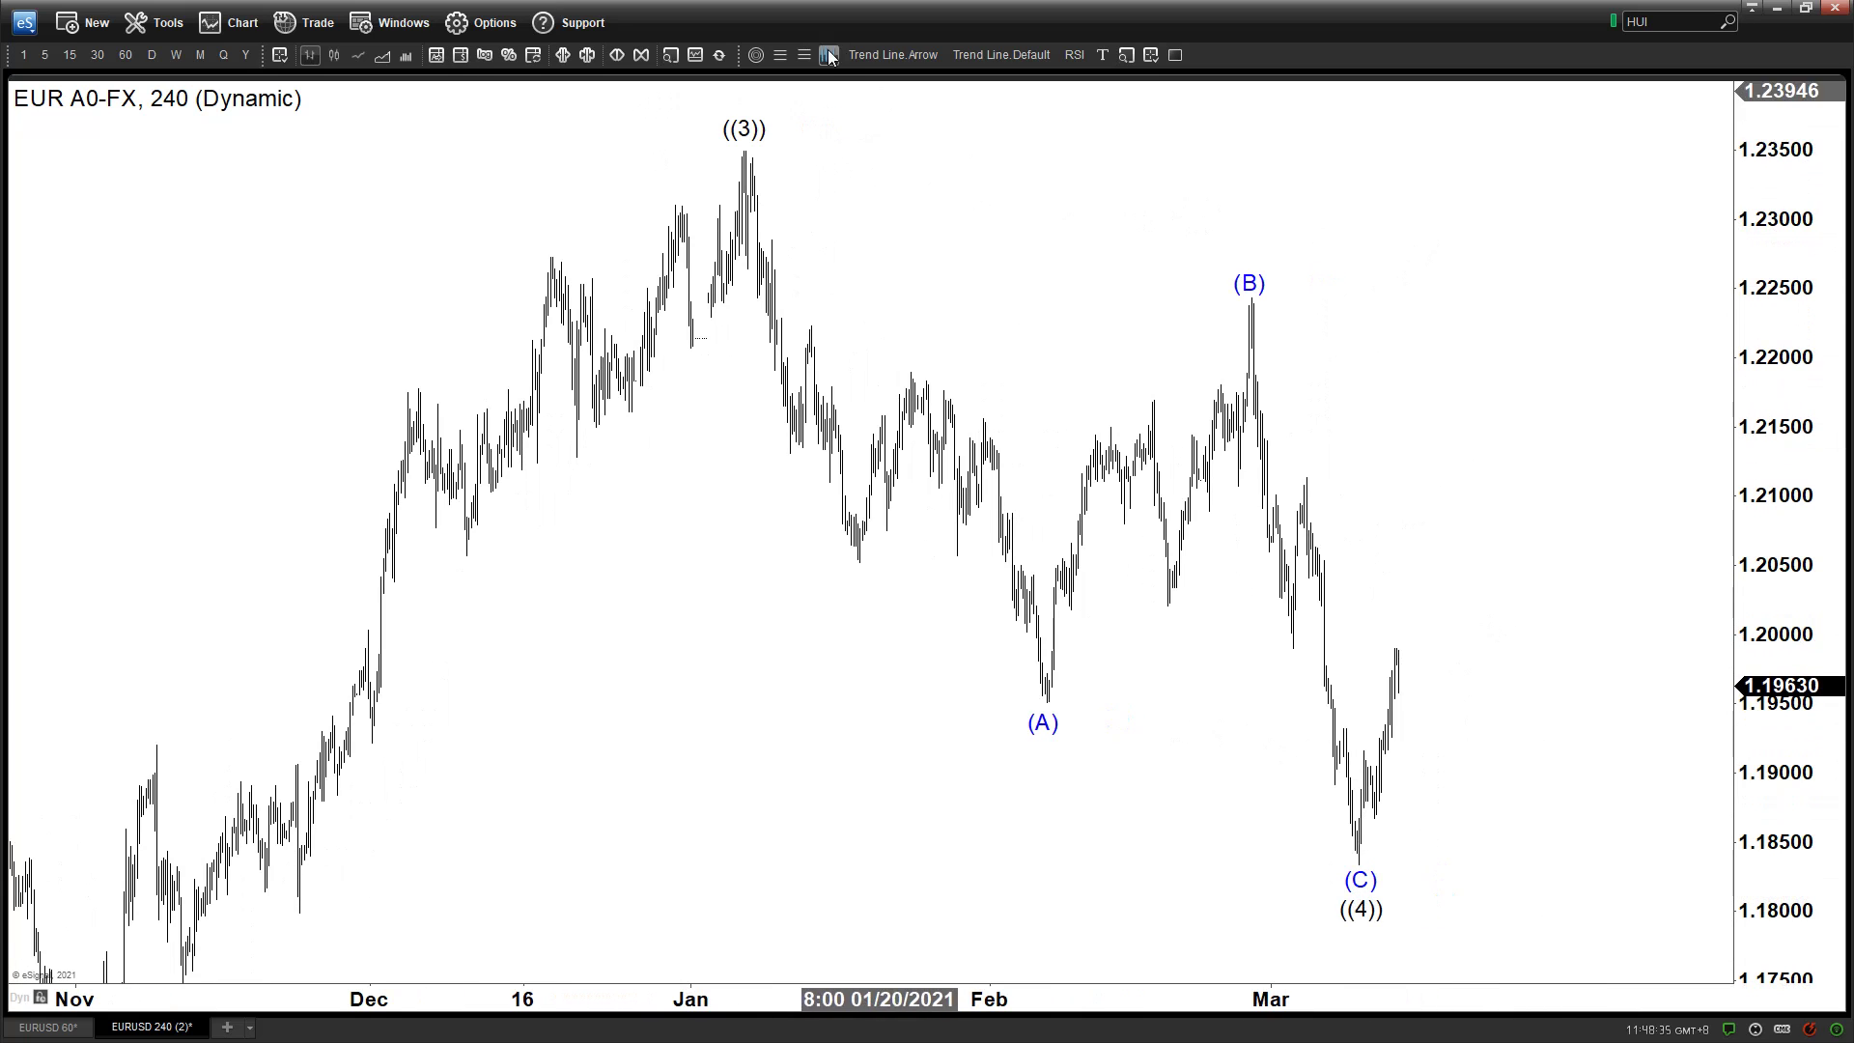
pyautogui.moveTo(746, 152); pyautogui.dragTo(1077, 707)
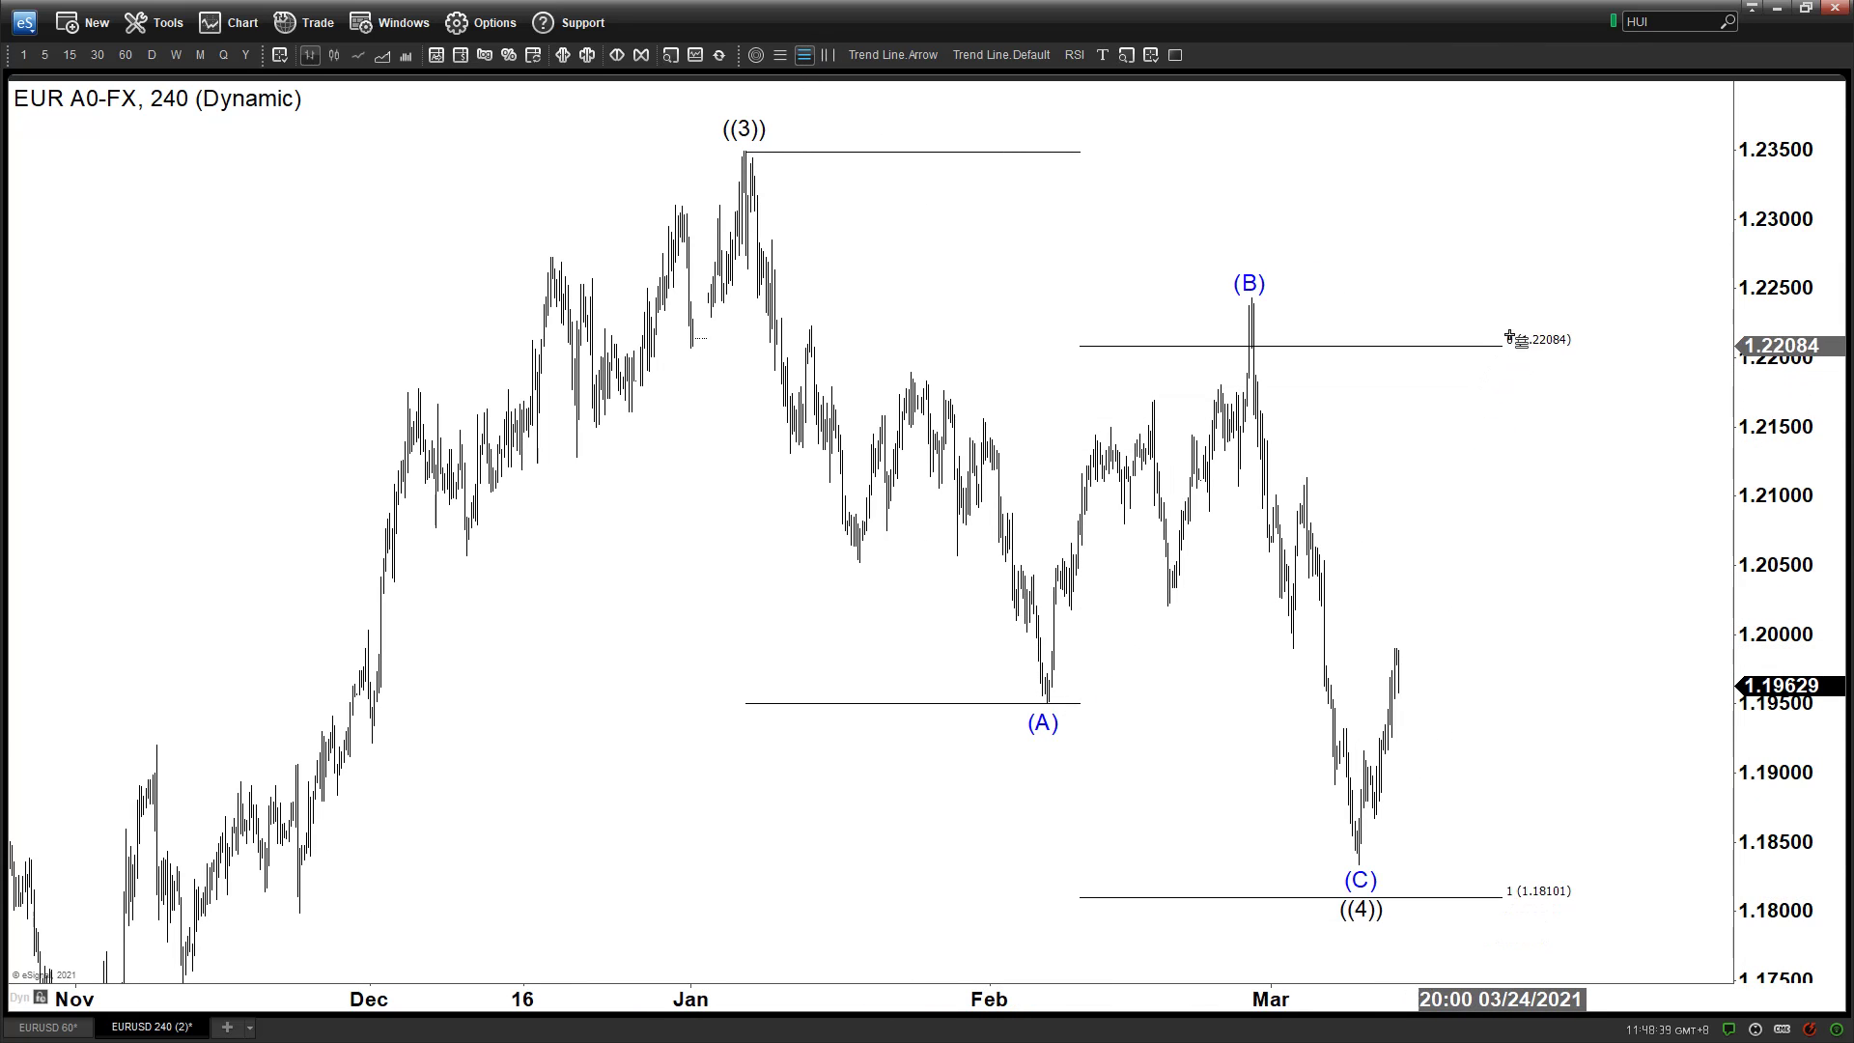
pyautogui.click(1532, 302)
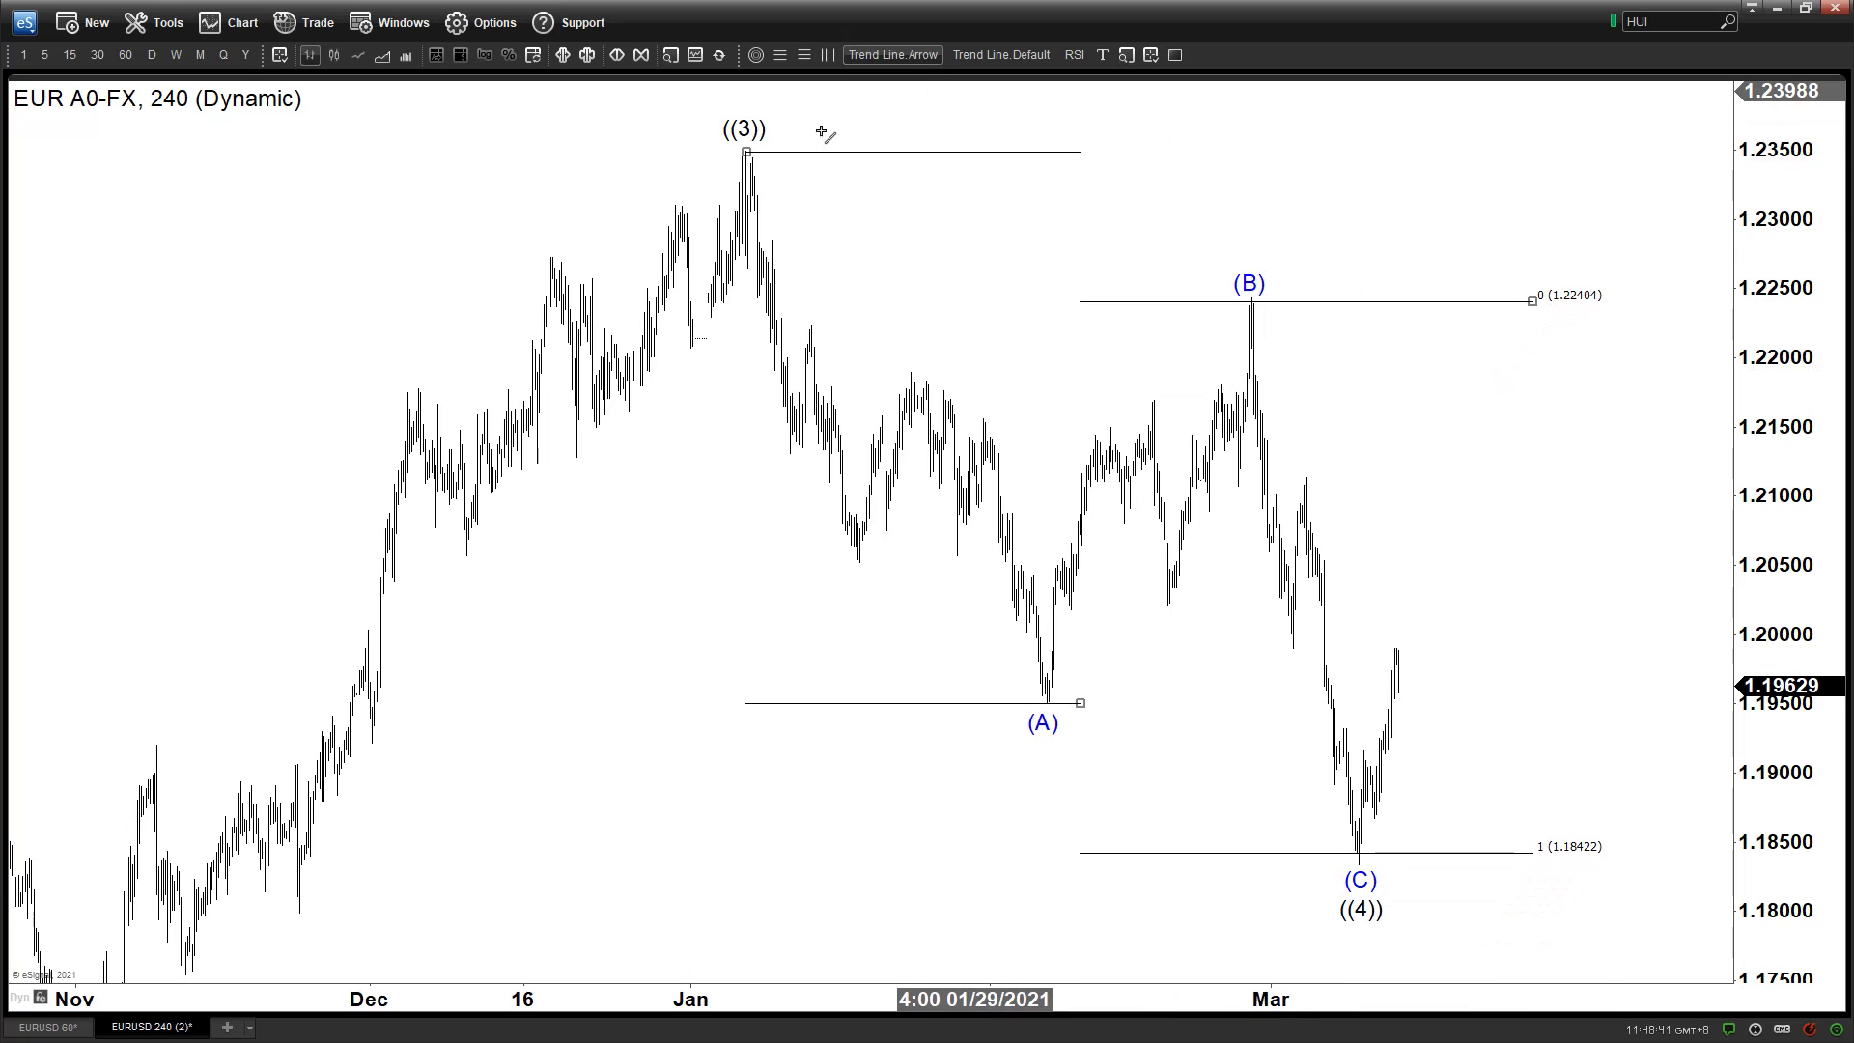
pyautogui.moveTo(746, 151); pyautogui.dragTo(1018, 690)
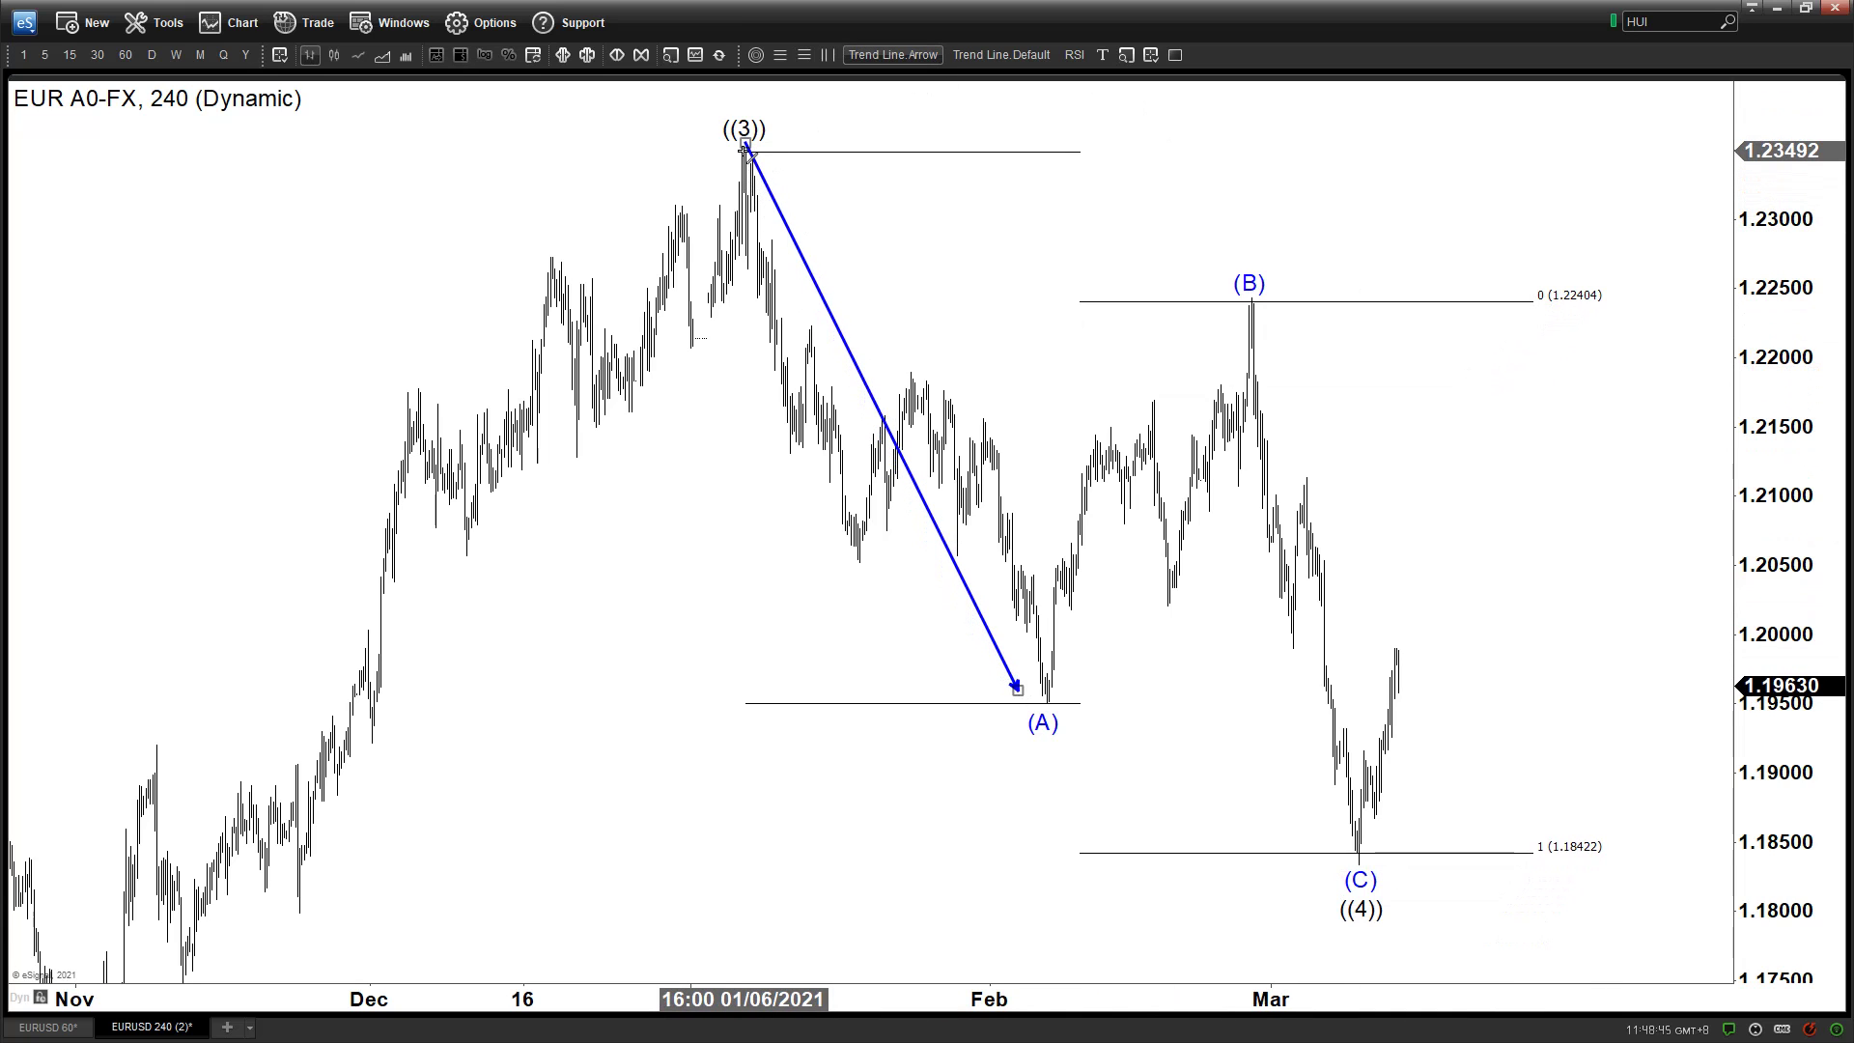
# Draw a blue arrow from the (A) low up to the (B) high and delete the extra (B)-(C) arrow.
pyautogui.moveTo(1017, 699)
pyautogui.mouseDown()
pyautogui.moveTo(1124, 613)
pyautogui.moveTo(1222, 309)
pyautogui.moveTo(1287, 739)
pyautogui.moveTo(1345, 851)
pyautogui.mouseUp()
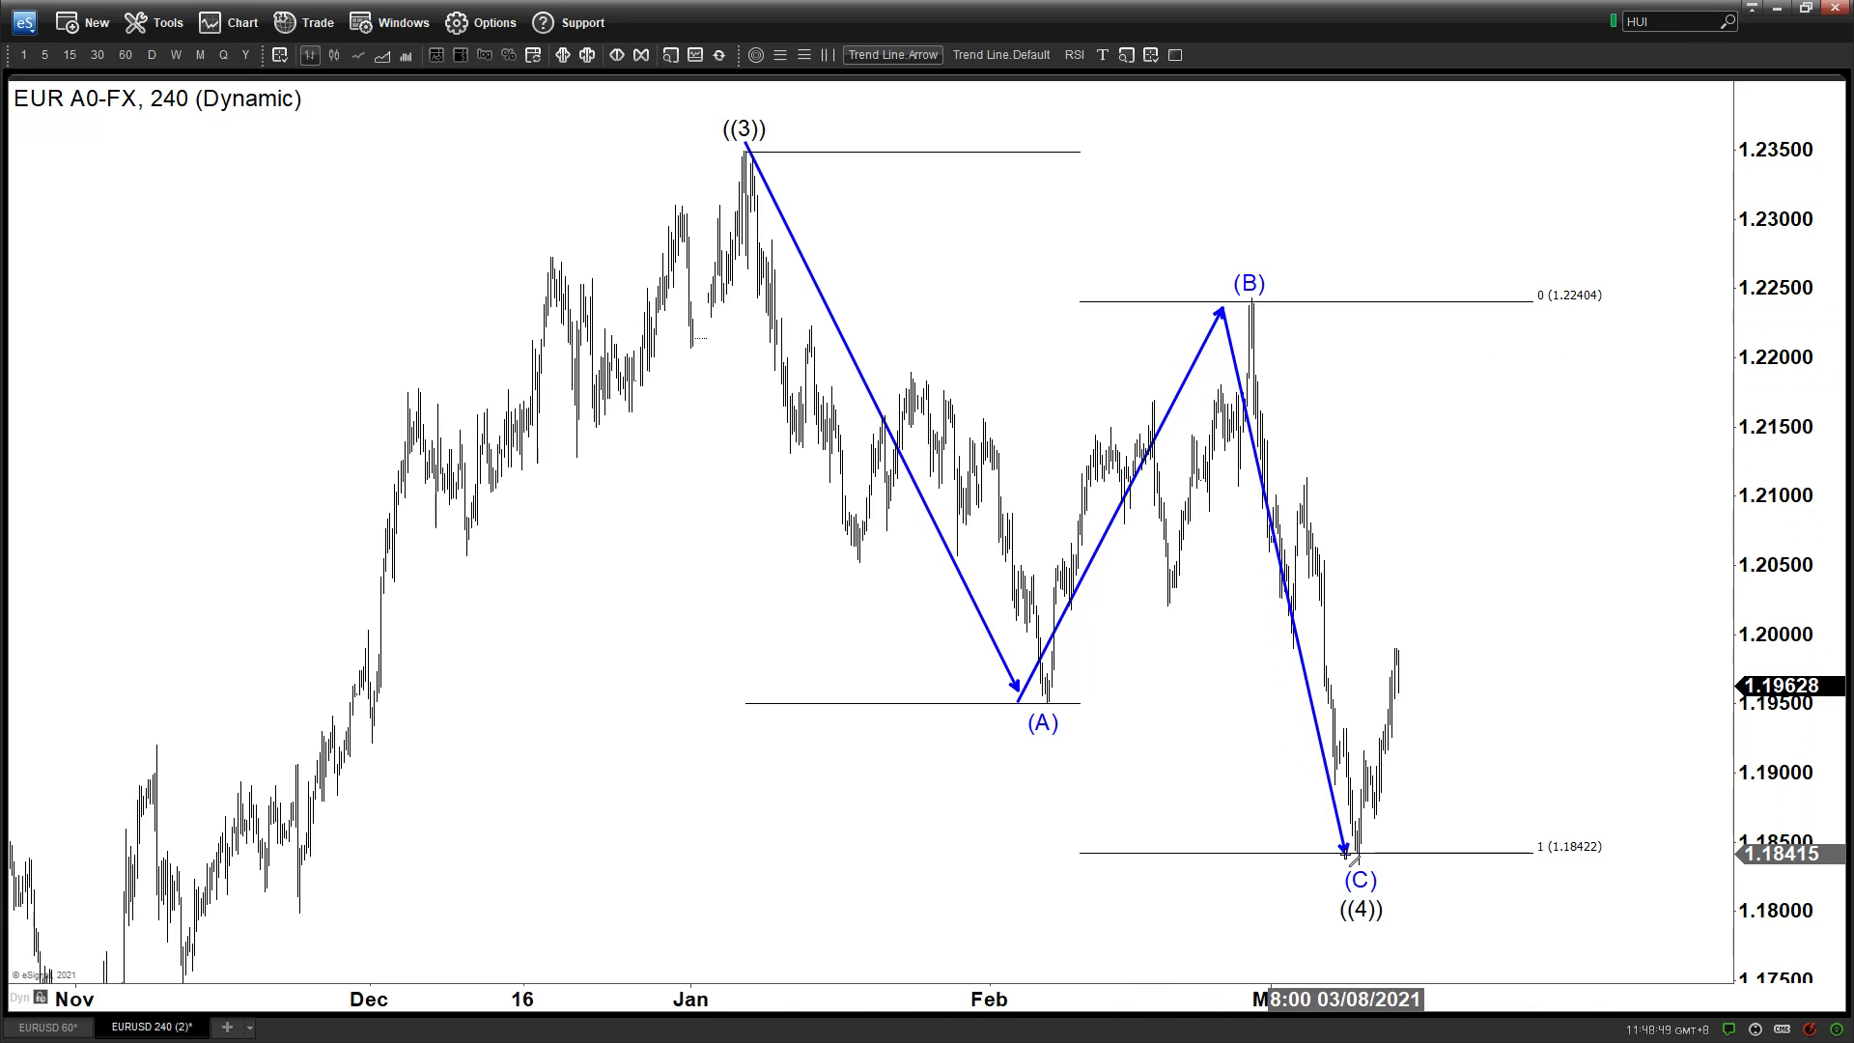
pyautogui.press('Escape')
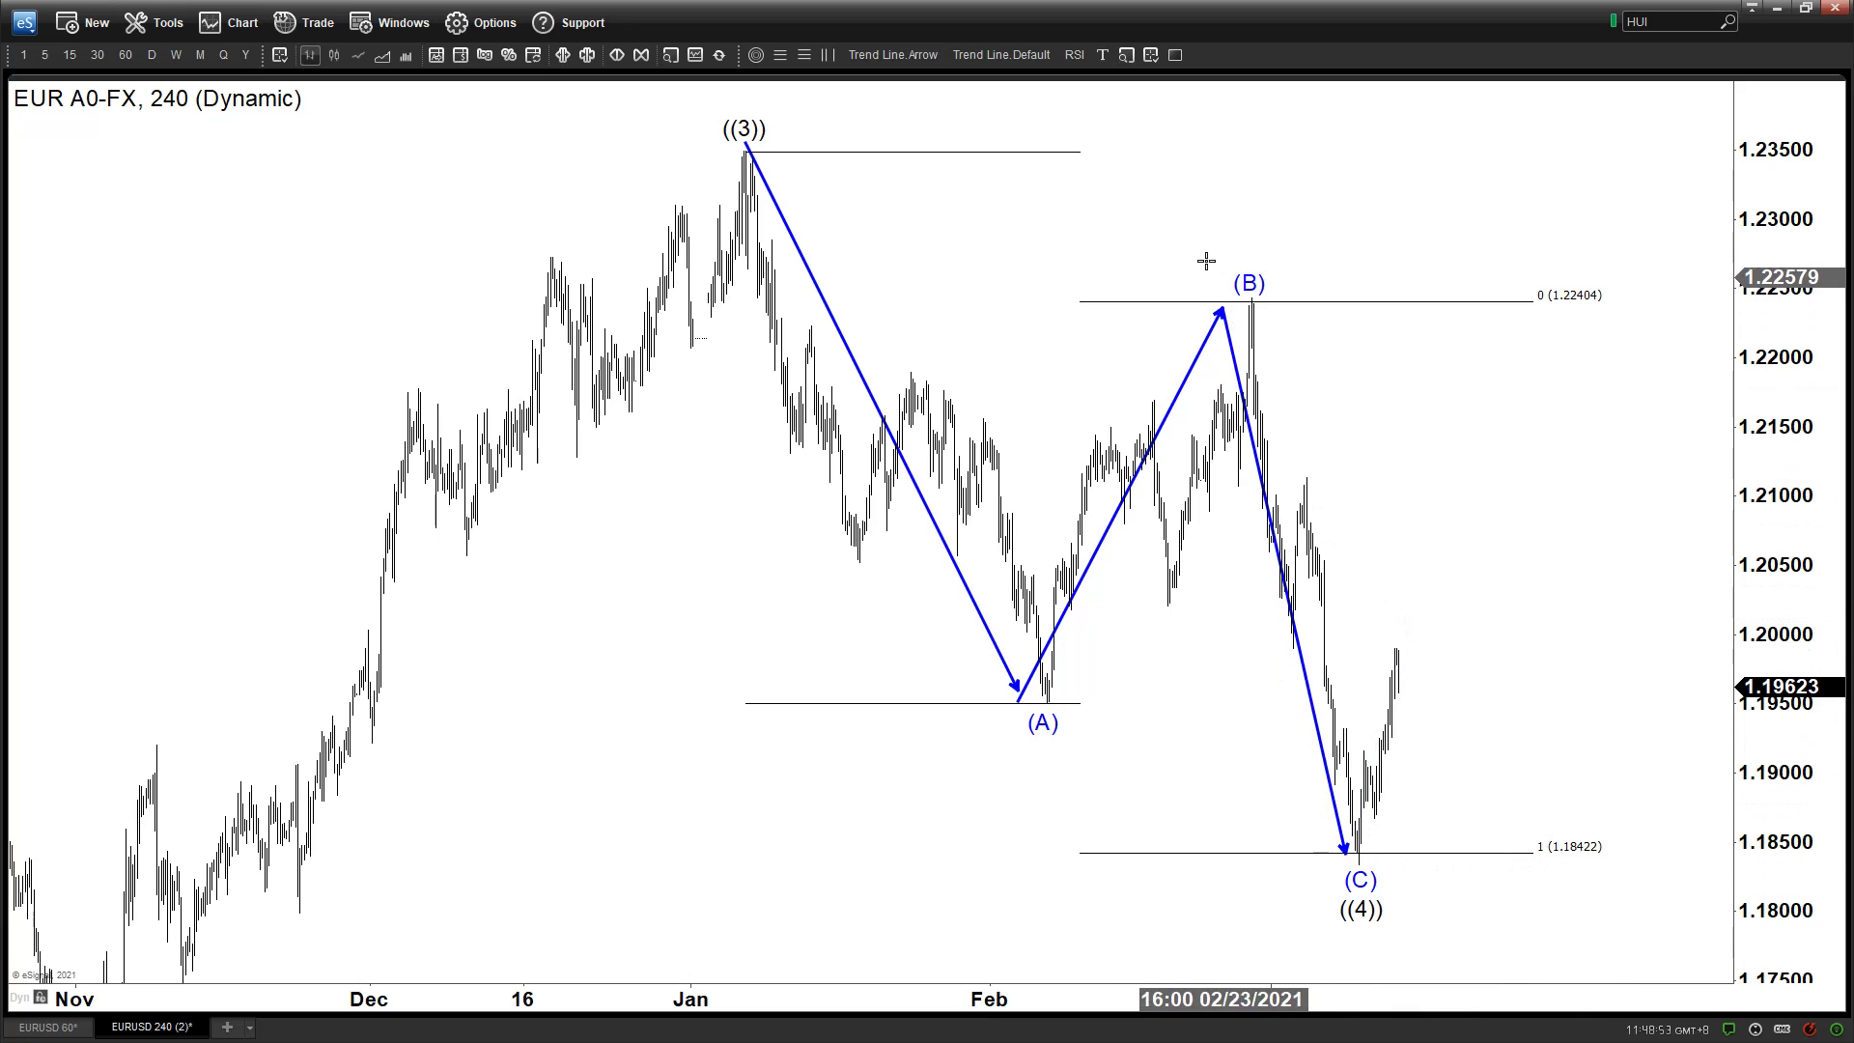
pyautogui.press('Delete')
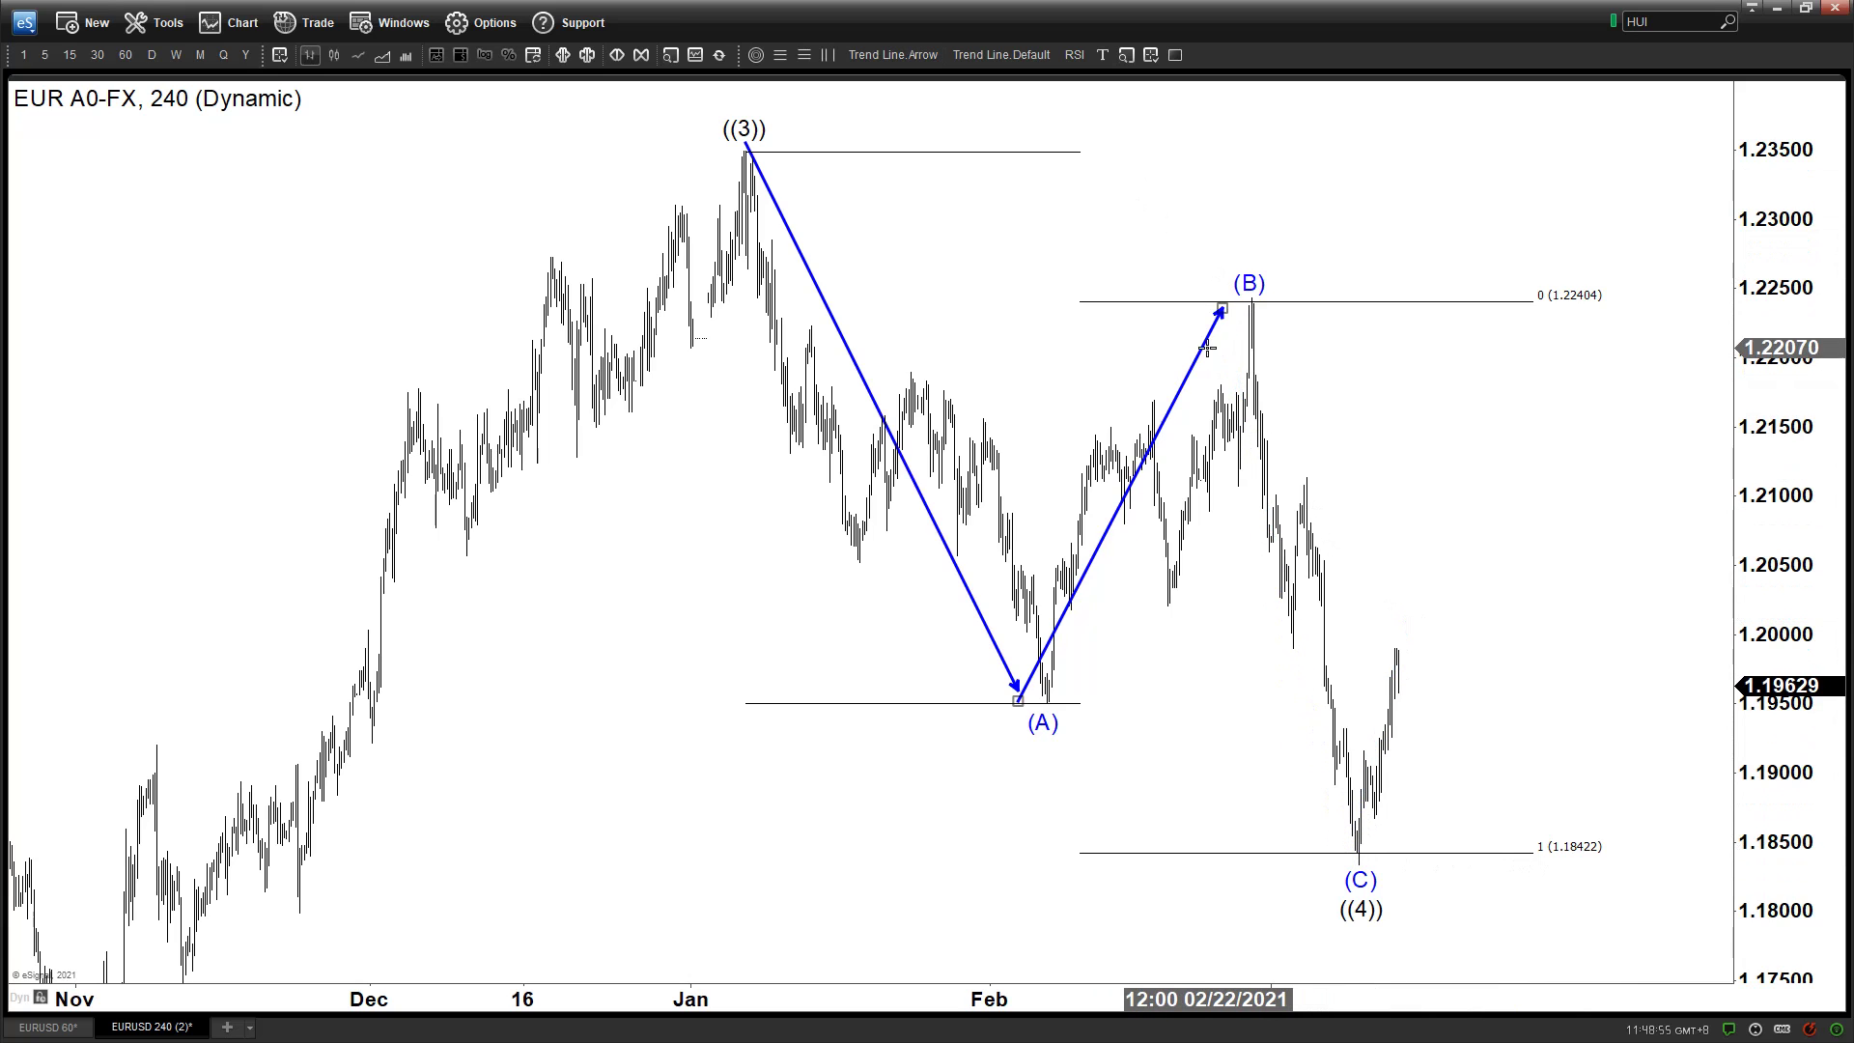